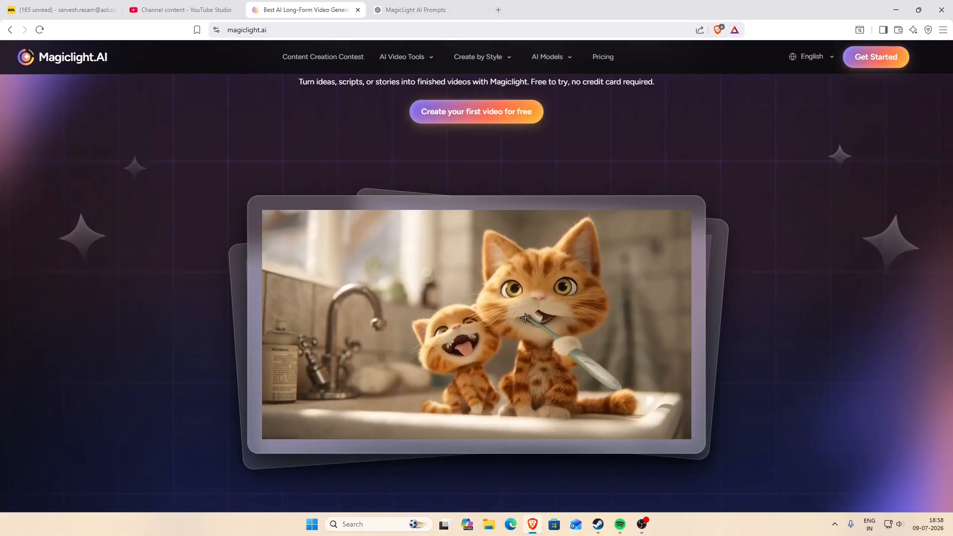
Look over the Magiclight.AI homepage features and compare the yearly plans from Free to Ultimate on the pricing page.
scroll(529, 319, up, 2)
scroll(535, 318, down, 10)
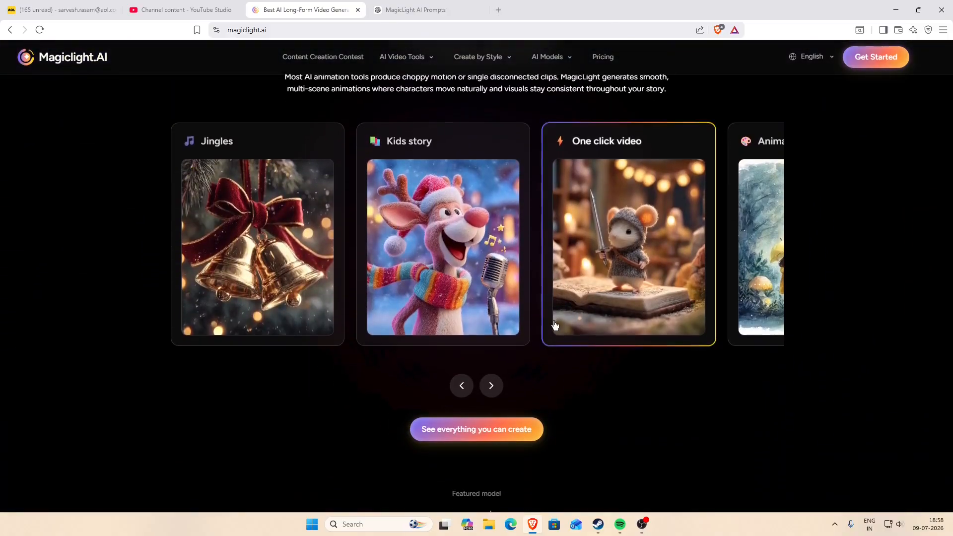
scroll(546, 342, down, 3)
scroll(552, 351, down, 8)
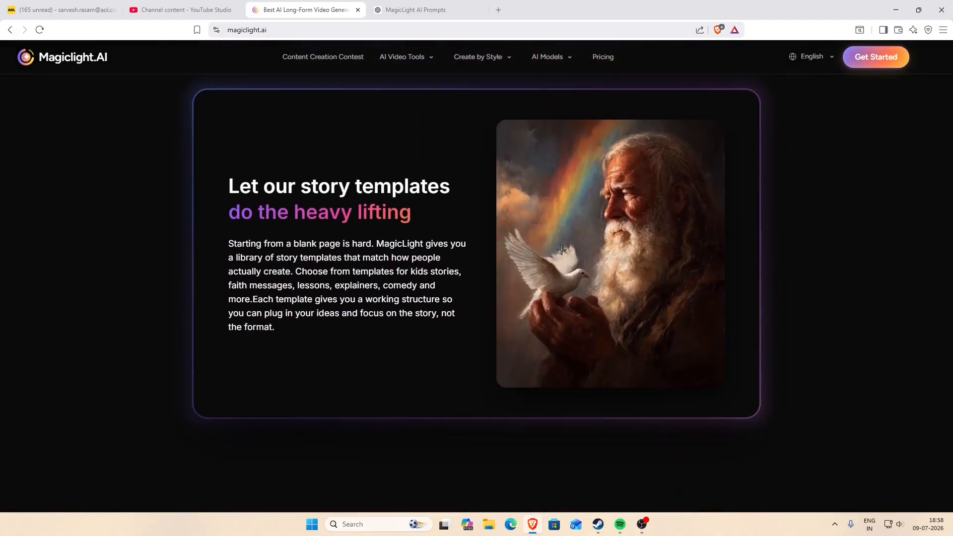
click(605, 60)
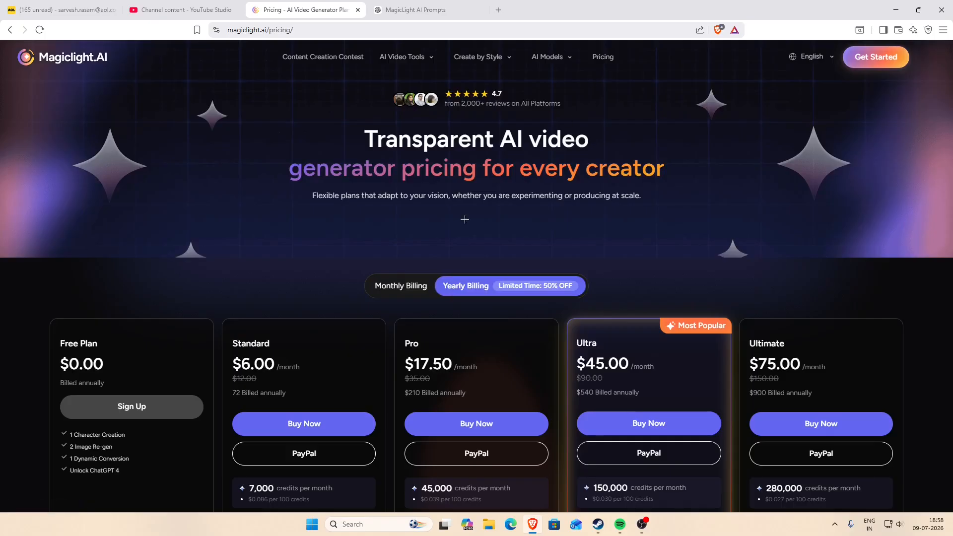
scroll(465, 219, down, 2)
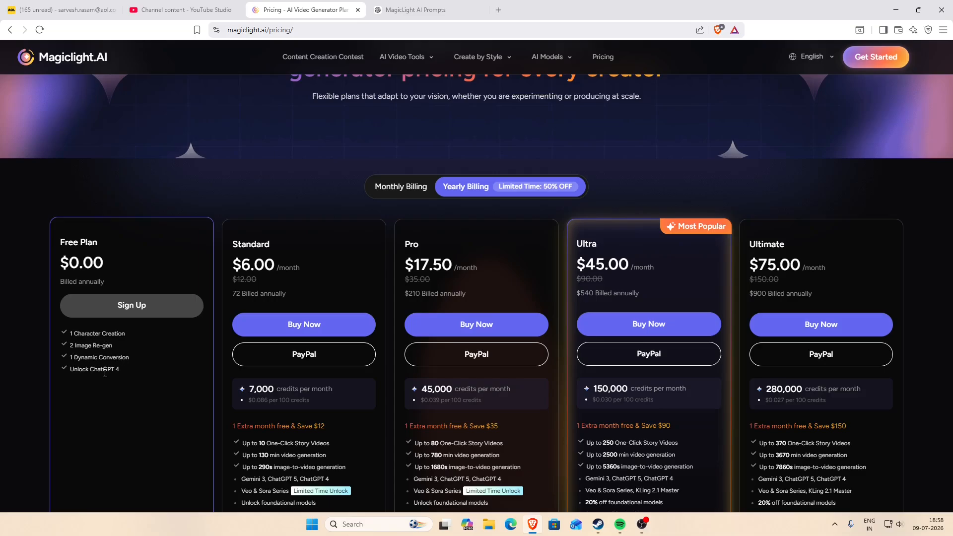
scroll(149, 362, down, 3)
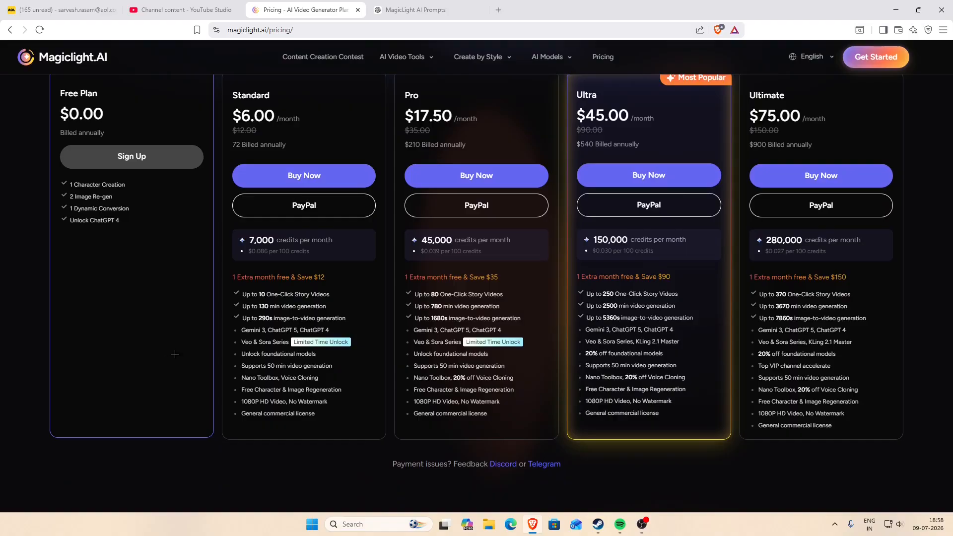
scroll(175, 354, up, 2)
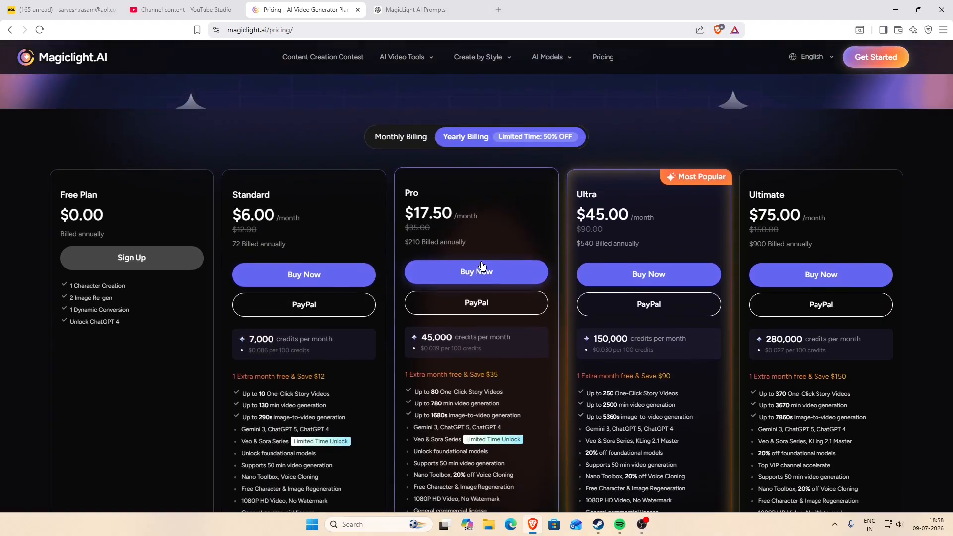
scroll(479, 266, down, 2)
scroll(496, 261, up, 4)
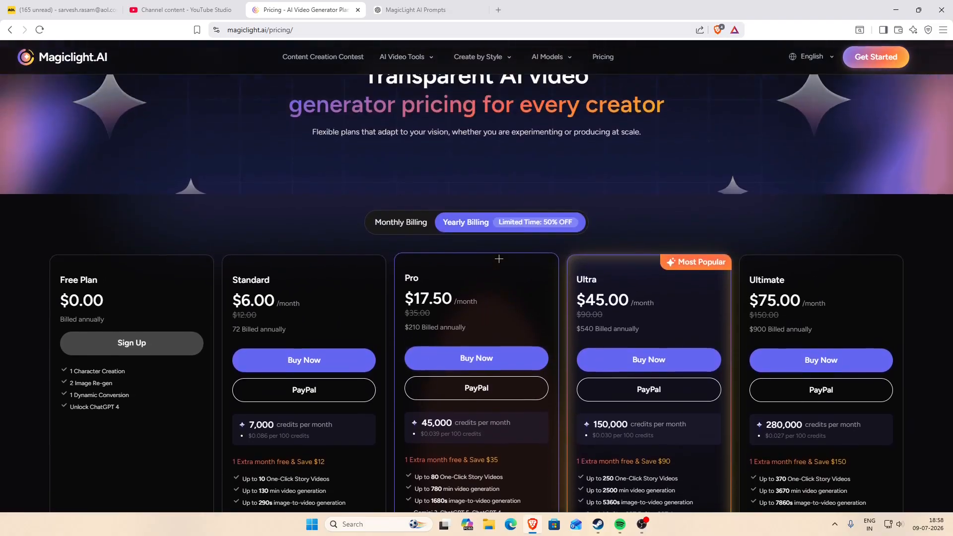
scroll(499, 258, up, 1)
Get started from the pricing page and log in to MagicLight with an existing Google account, allowing access to its profile info.
click(866, 61)
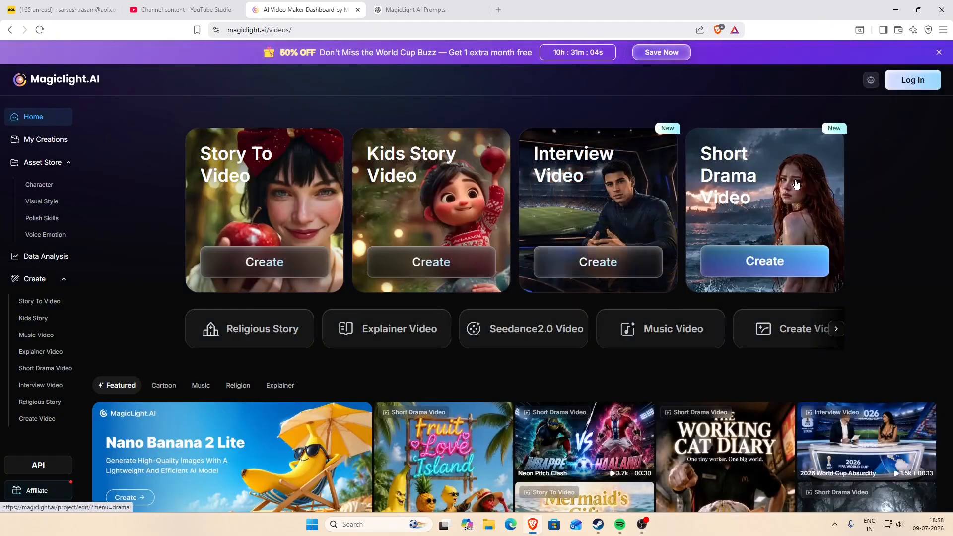
click(913, 83)
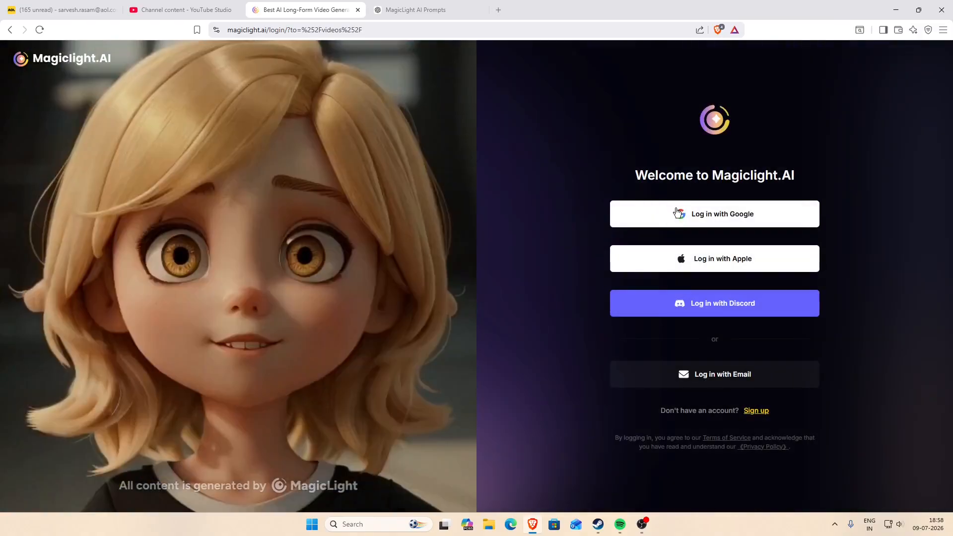
click(674, 211)
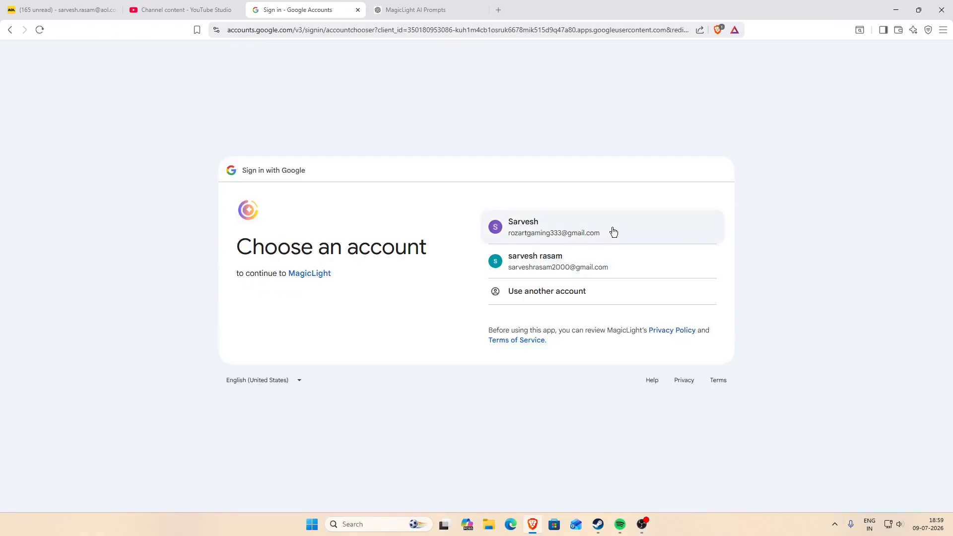
click(613, 229)
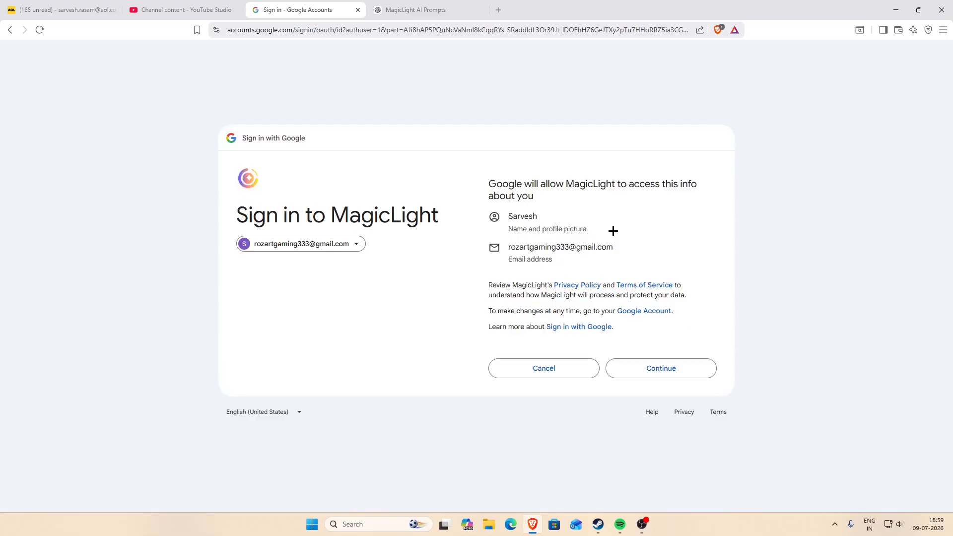
click(640, 370)
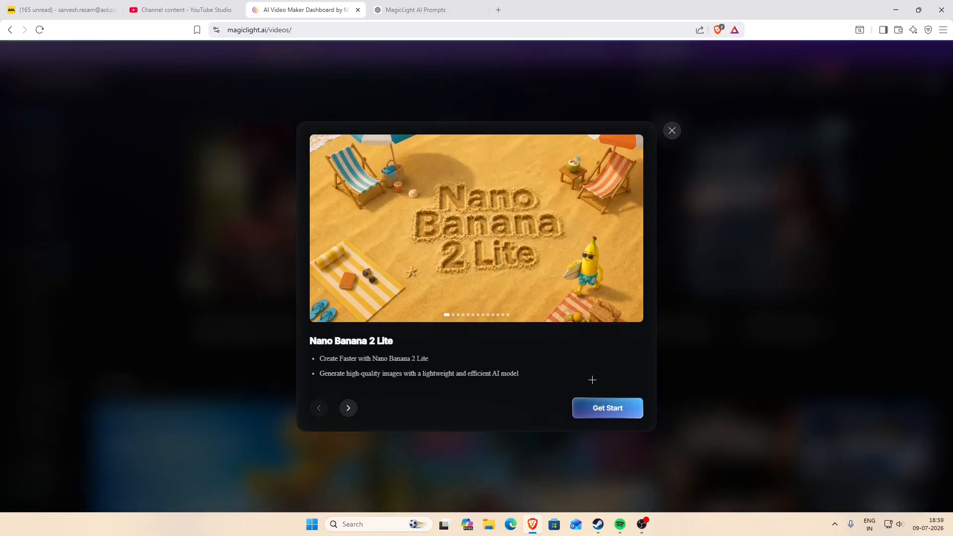
Get past the Nano Banana 2 Lite promotion, return to the dashboard and look over its video creation types and featured videos.
click(604, 410)
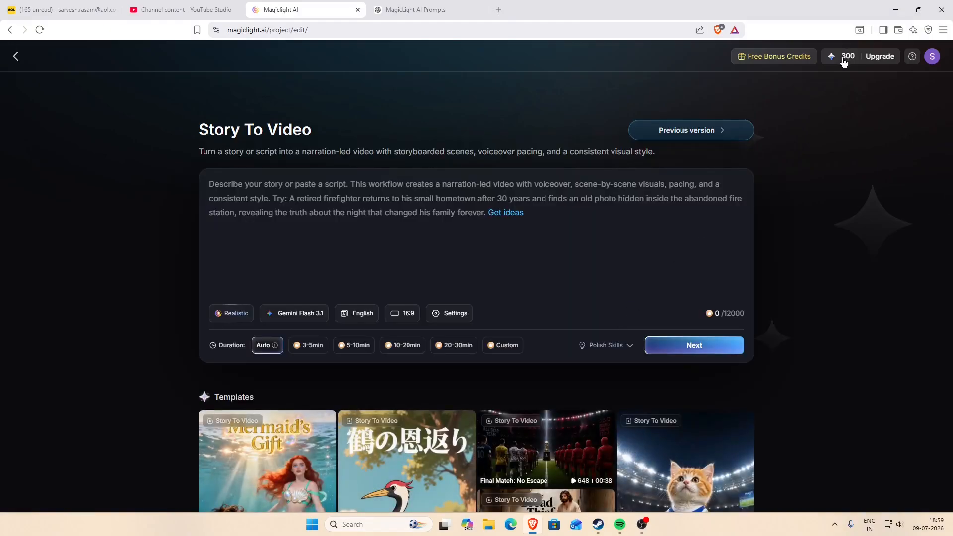
click(16, 56)
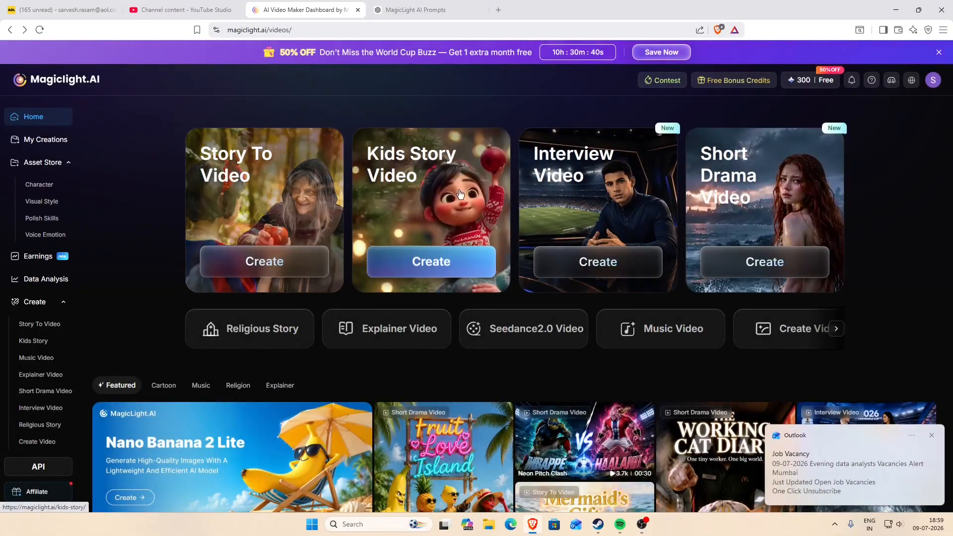
click(932, 438)
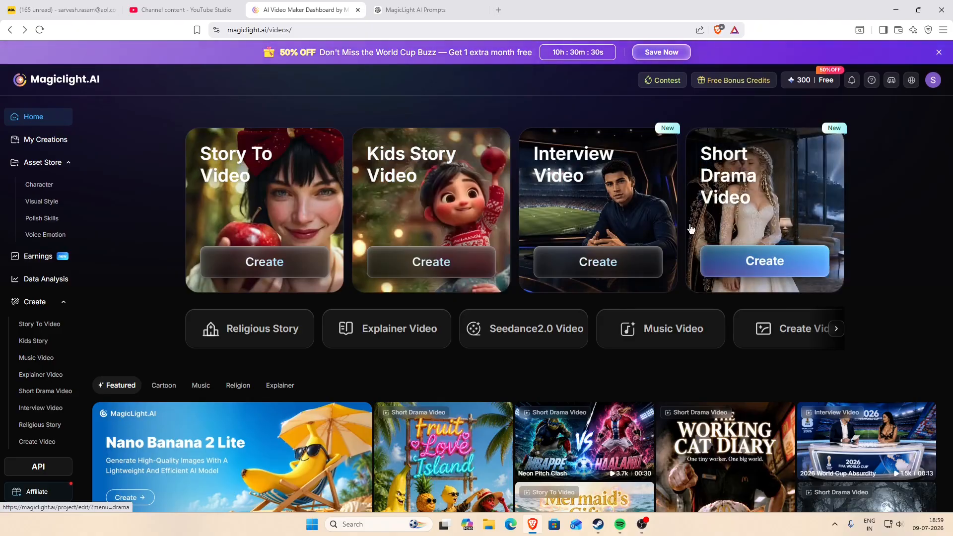
scroll(546, 295, down, 2)
scroll(546, 295, down, 1)
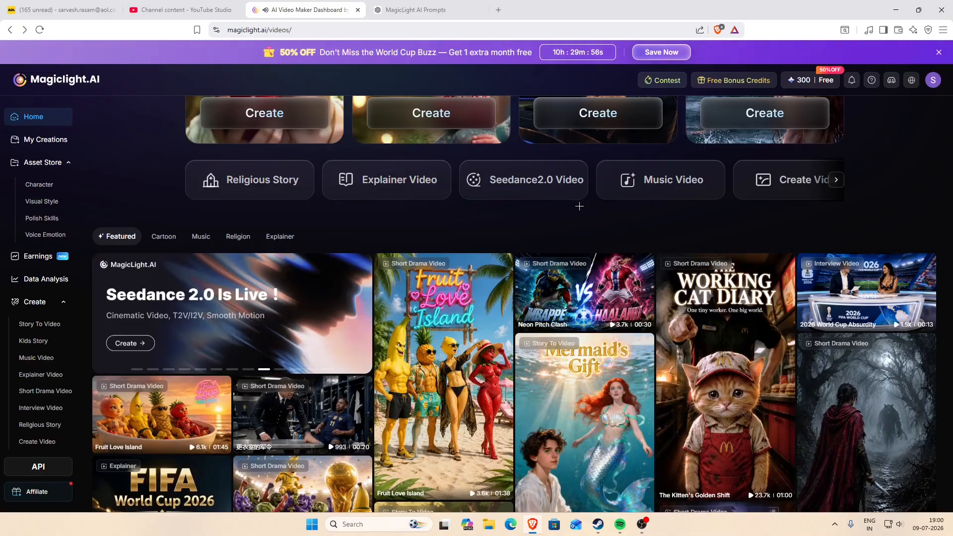
scroll(422, 215, up, 3)
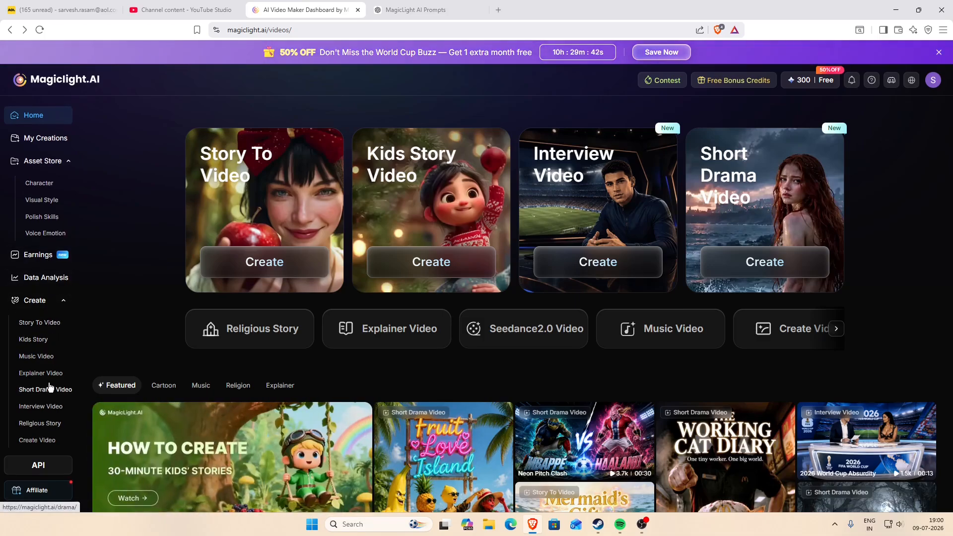
Create a Story To Video project from the prepared prompt about two samurai dueling in a rainy bamboo forest, keeping Realistic, 16:9 and Auto duration.
click(51, 324)
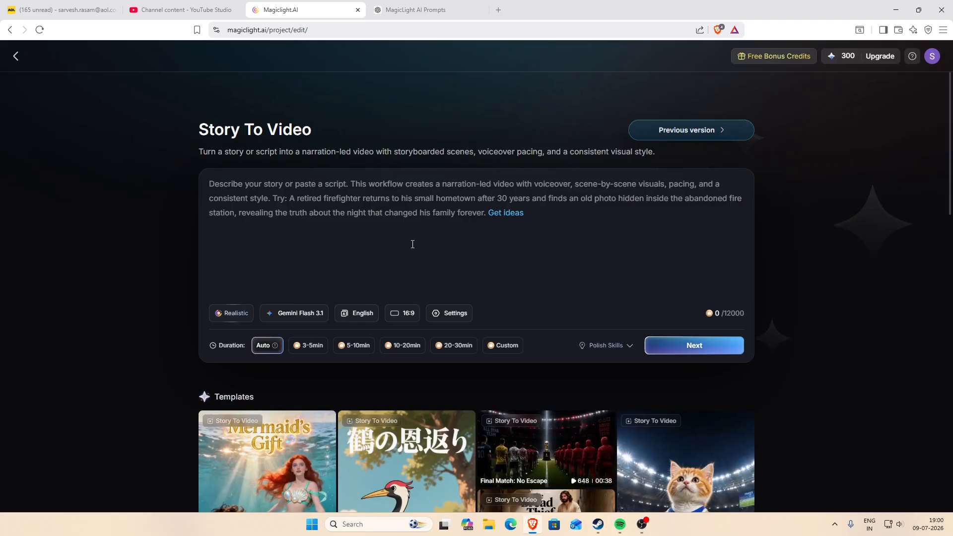
text(A lone samurai stands in a bamboo forest during heavy rain at sunset. As lightning flashes, another samurai emerges from the mist. They draw their swords and engage in an intense, cinematic duel. Ultra realistic, dramatic lighting, slow motion, detailed facial expressions, dynamic camera movements, 4K.)
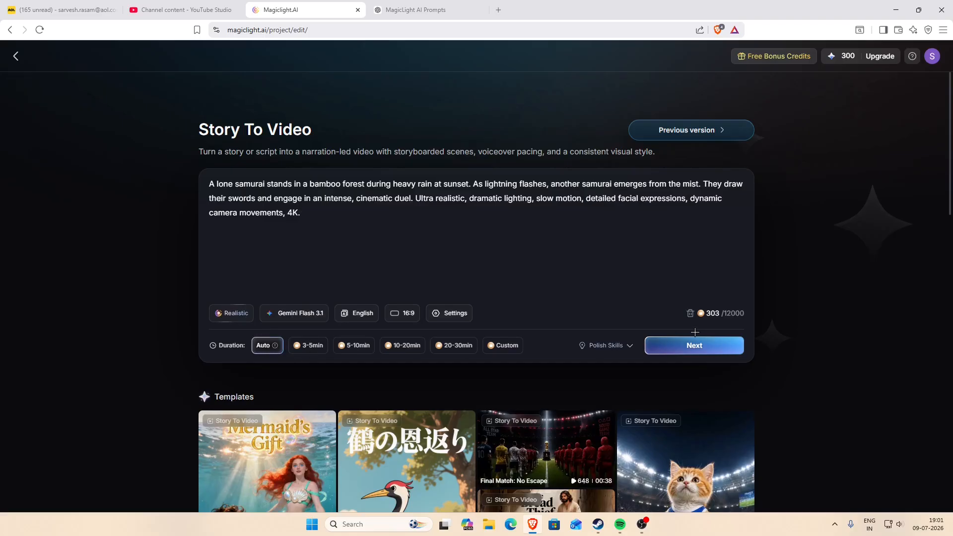
click(669, 347)
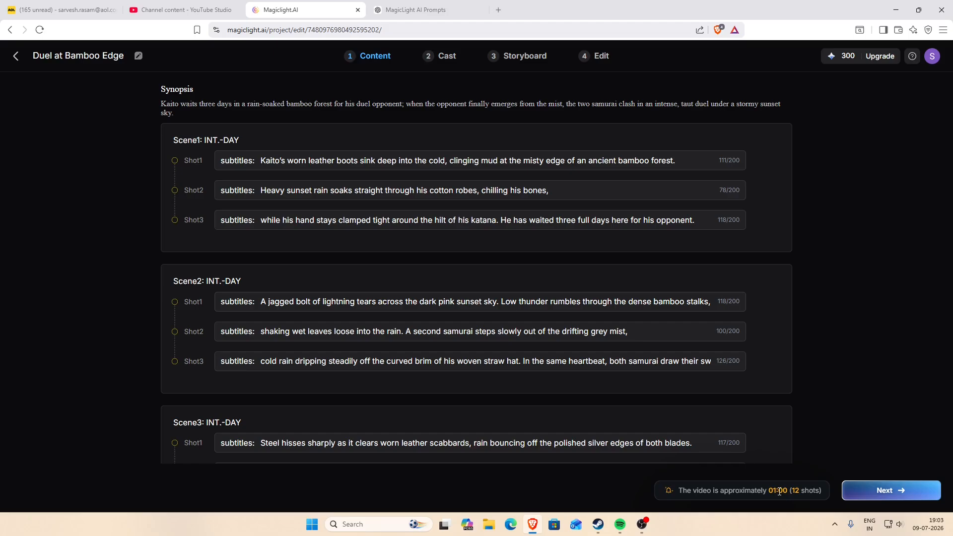
Review the synopsis and shot subtitles of Scene1 to Scene4 and proceed from the script to the following production stage.
scroll(598, 343, down, 4)
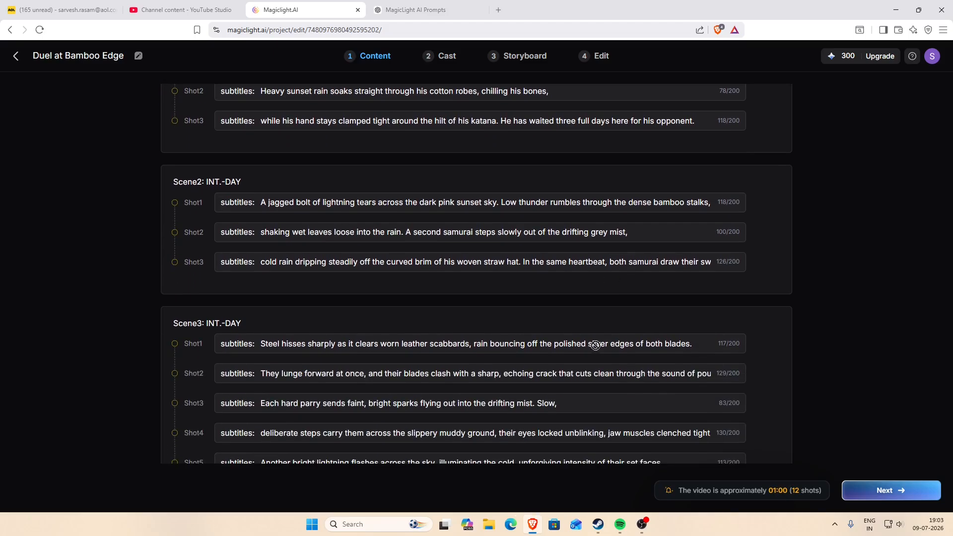
scroll(599, 343, down, 1)
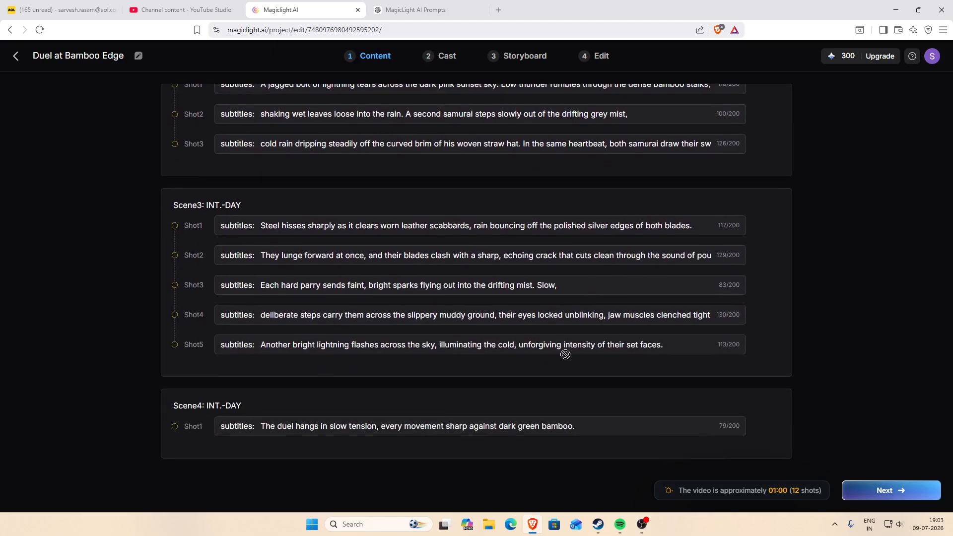
scroll(562, 359, up, 4)
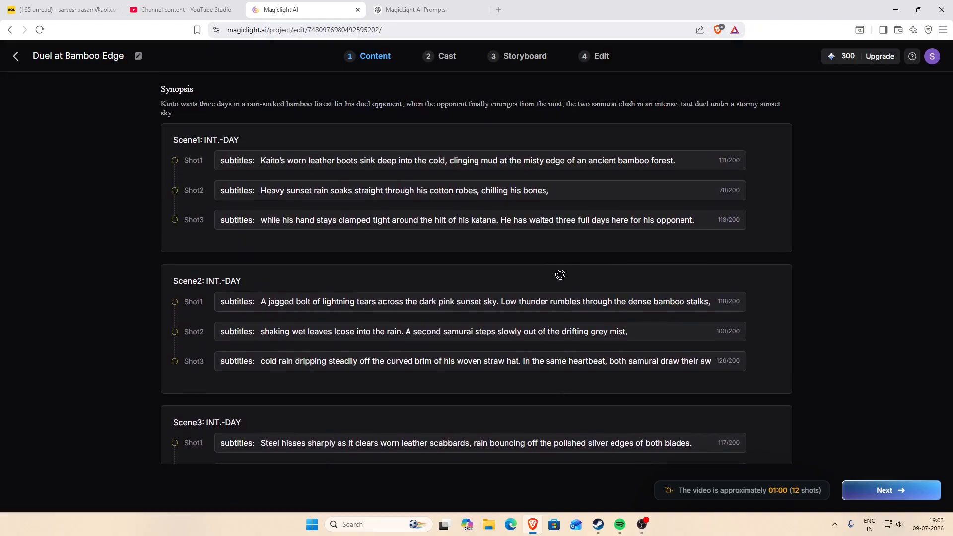
scroll(561, 275, down, 4)
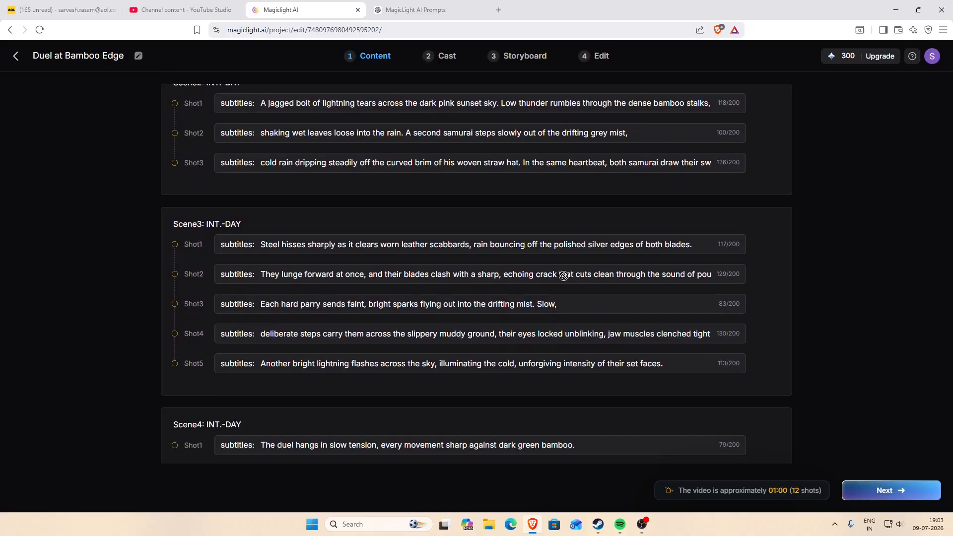
scroll(668, 356, up, 4)
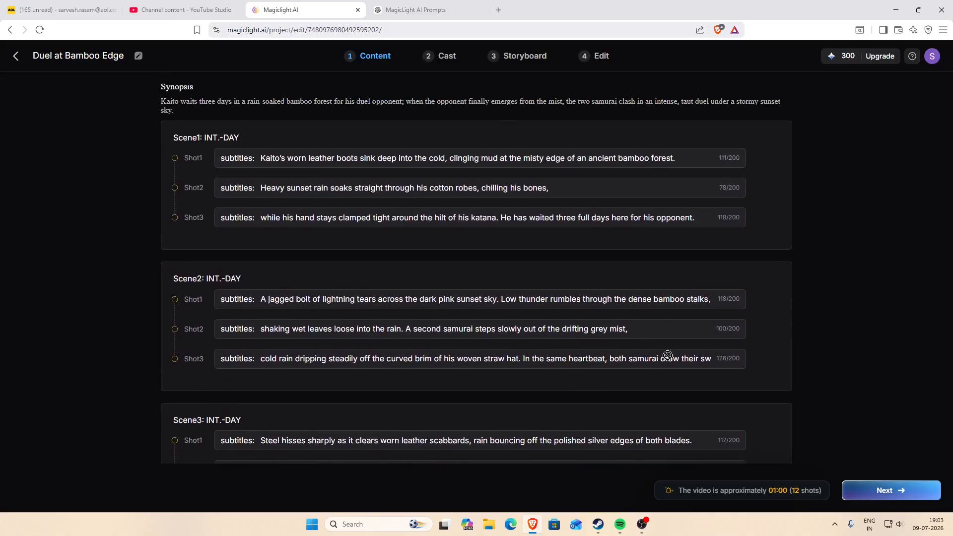
click(884, 491)
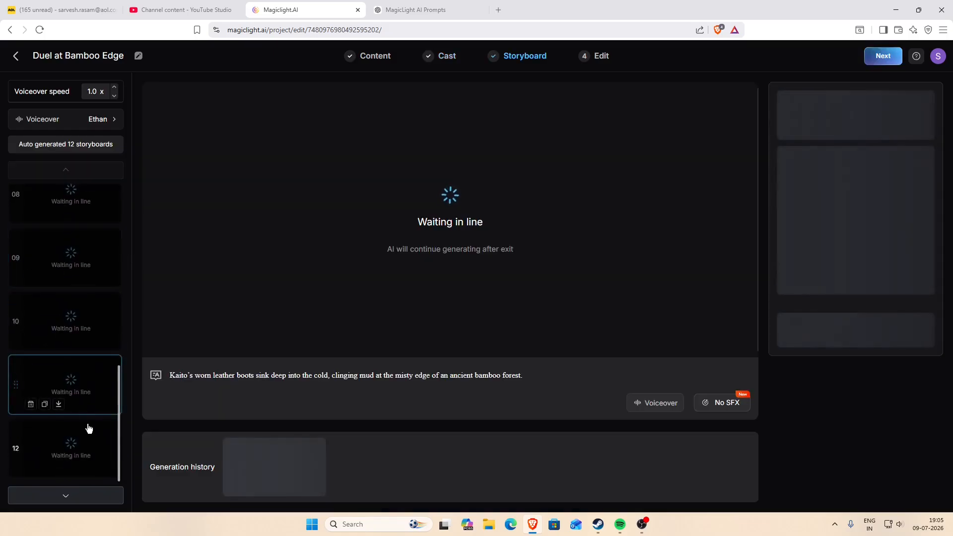
Go through the generated storyboards 02 to 07, checking each image, narration line and image prompt.
scroll(81, 363, up, 8)
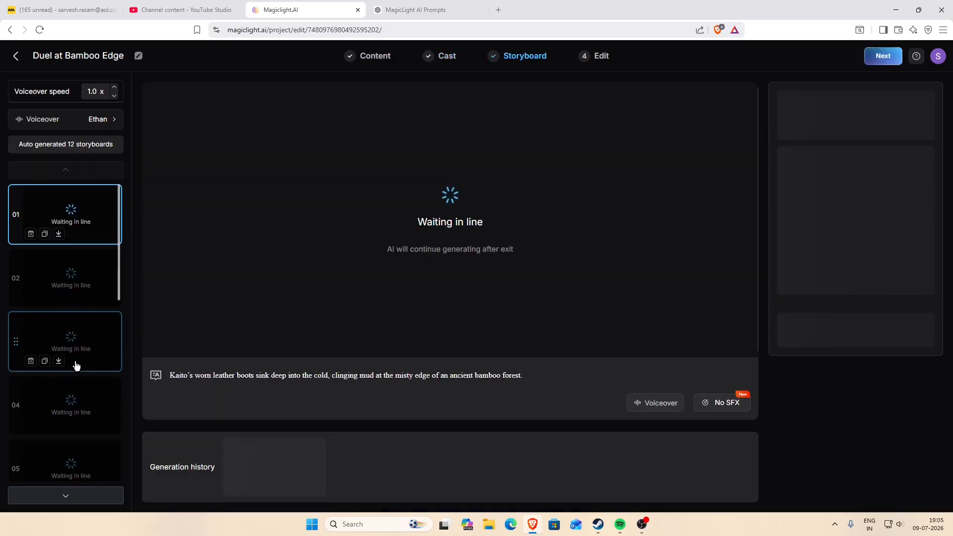
scroll(77, 366, down, 8)
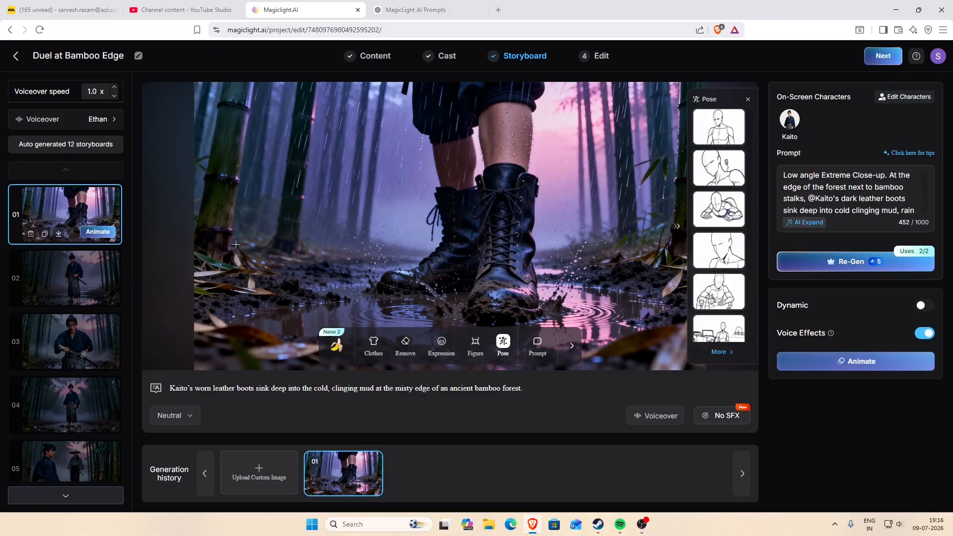
click(106, 289)
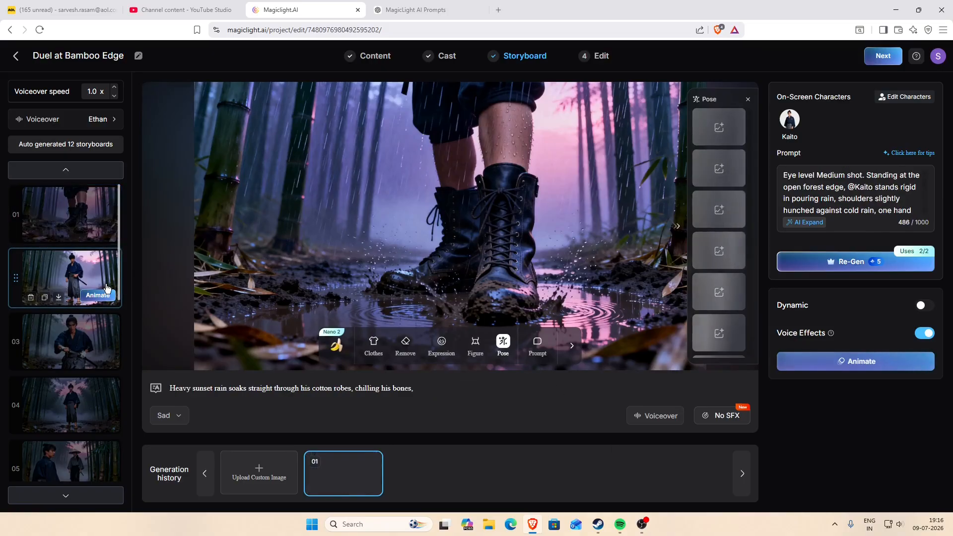
click(89, 339)
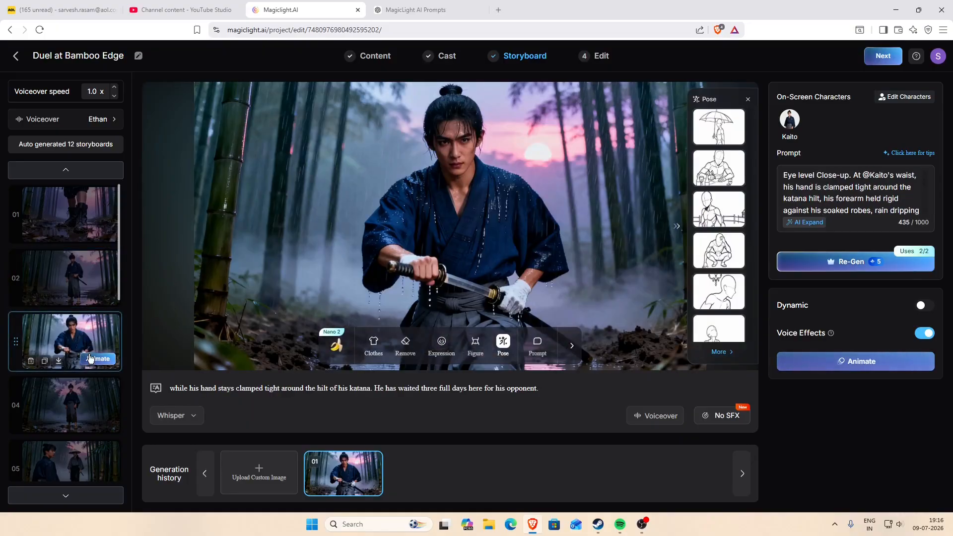
click(91, 392)
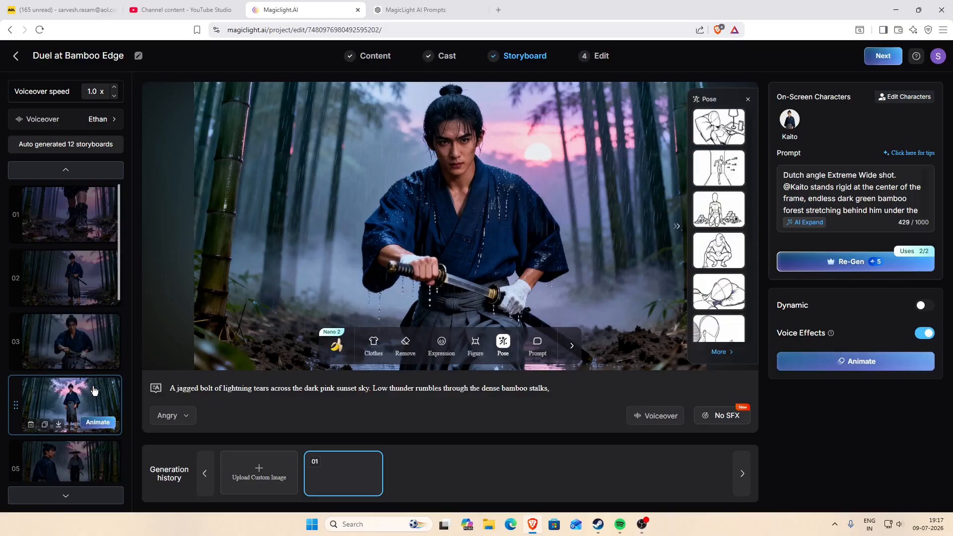
scroll(100, 390, down, 2)
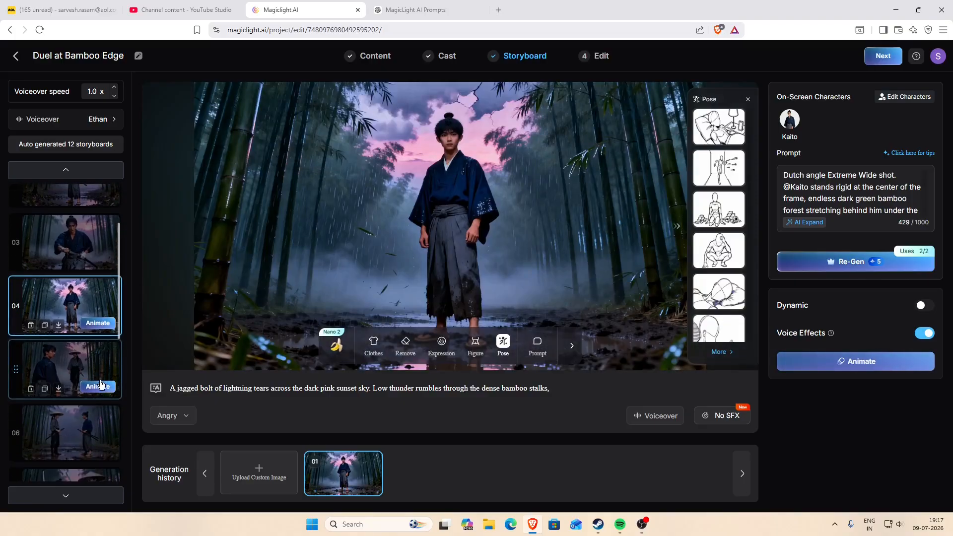
click(95, 367)
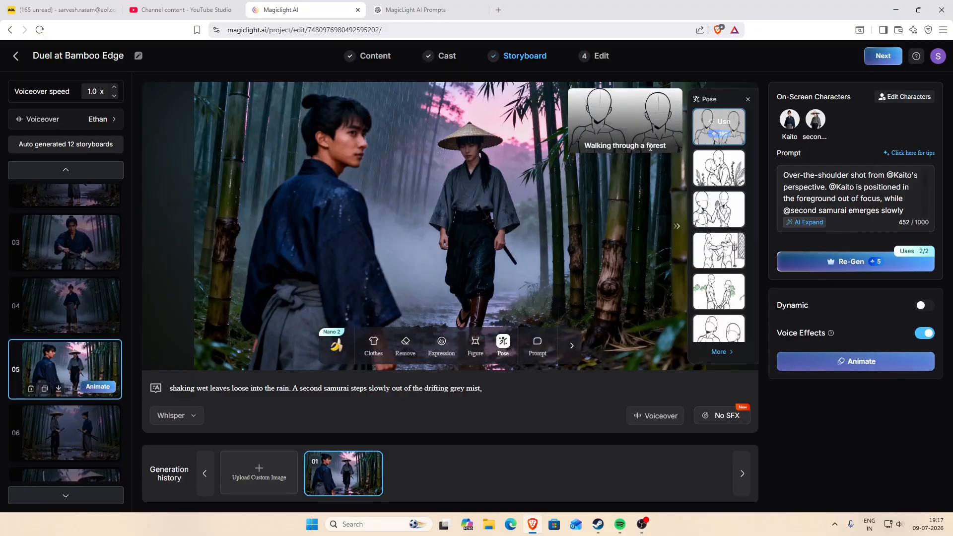
scroll(65, 323, down, 2)
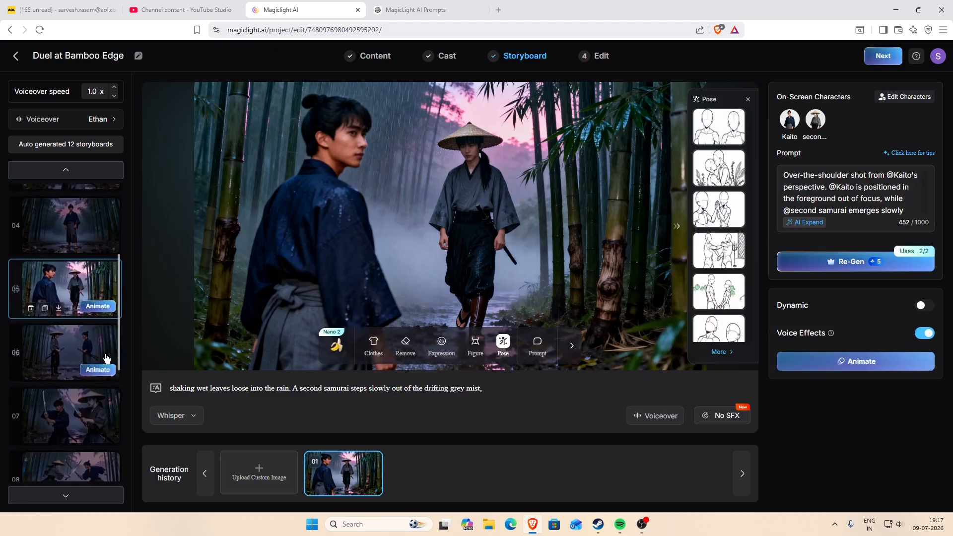
click(103, 352)
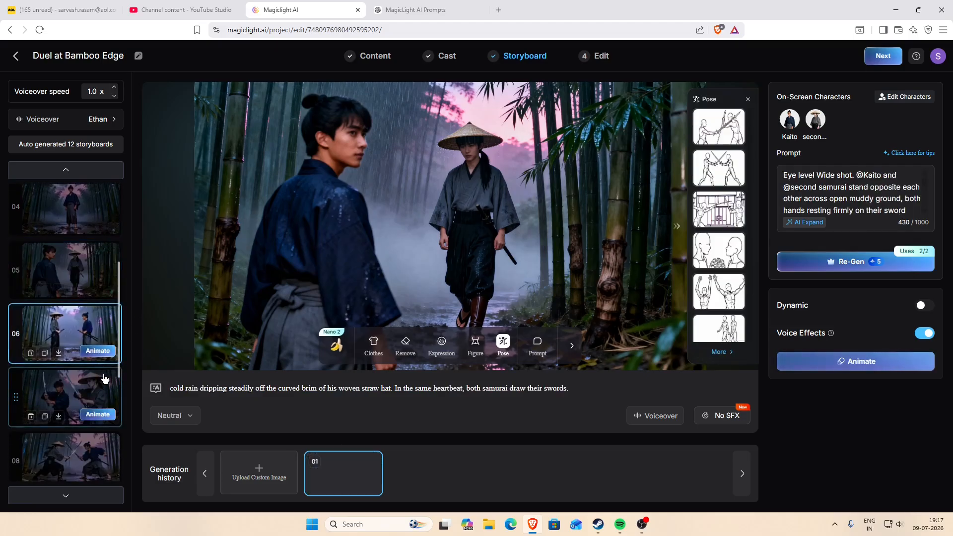
click(104, 380)
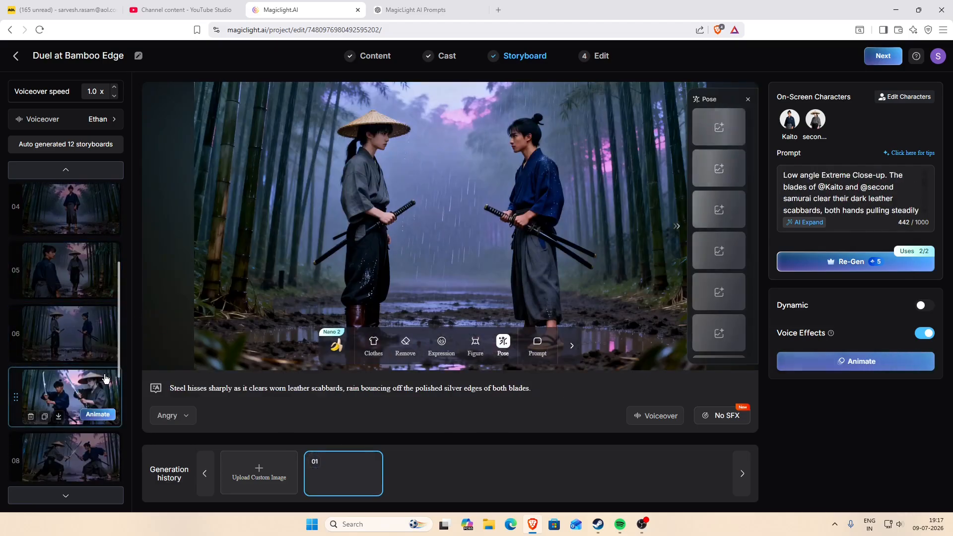
Check the images and narration of the remaining storyboards 08 to 12.
scroll(102, 358, down, 1)
click(101, 351)
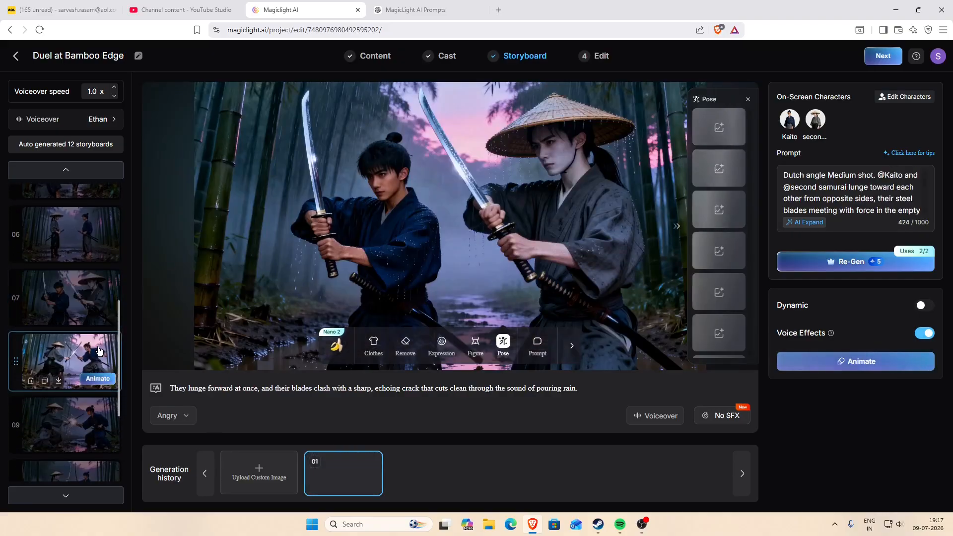
scroll(103, 351, down, 1)
click(109, 369)
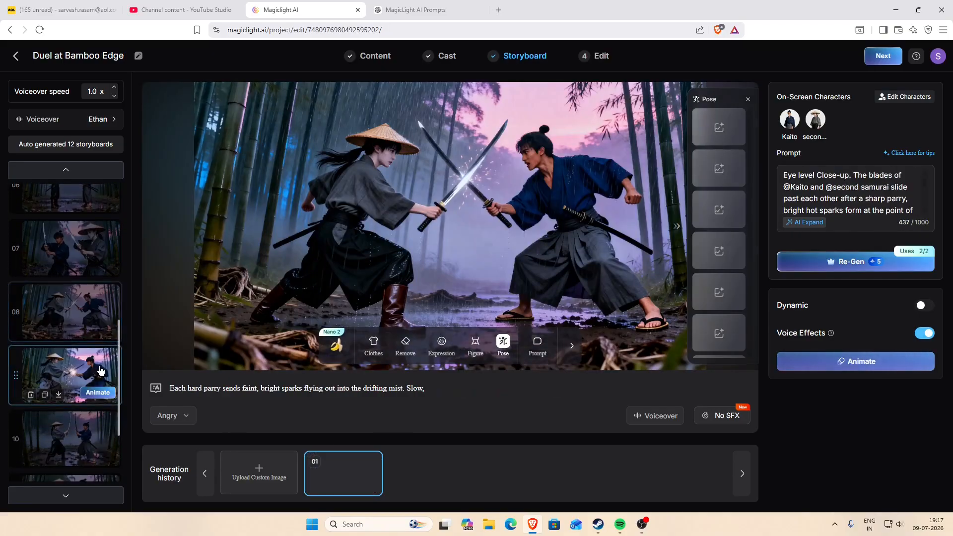
scroll(109, 370, down, 2)
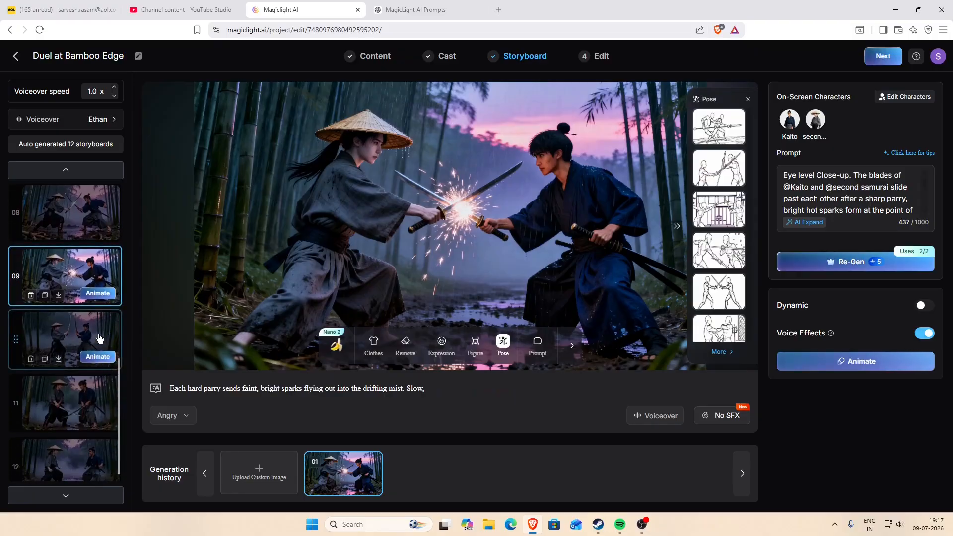
click(99, 339)
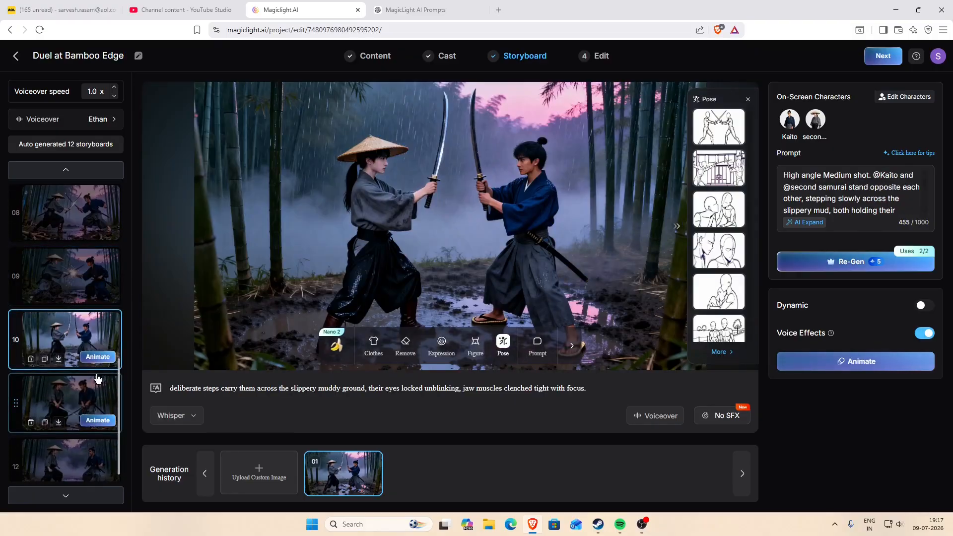
click(98, 379)
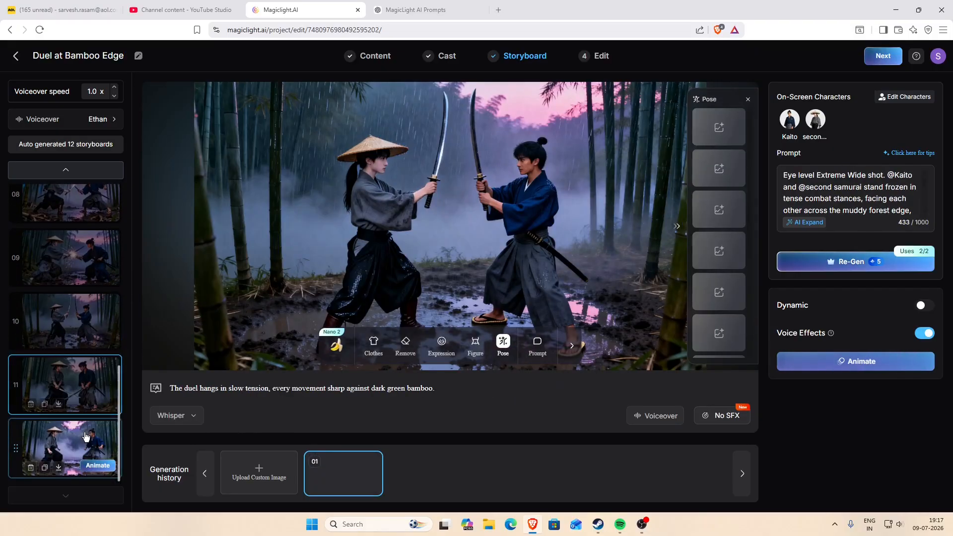
click(85, 437)
Proceed from the storyboards, accept the offer to animate all of them, and deselect all 12 shots.
click(883, 56)
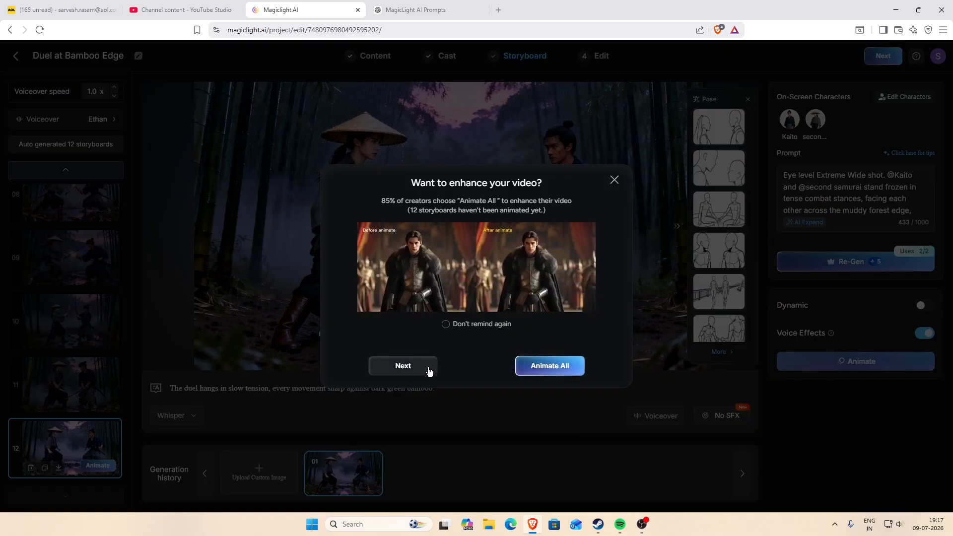
click(543, 366)
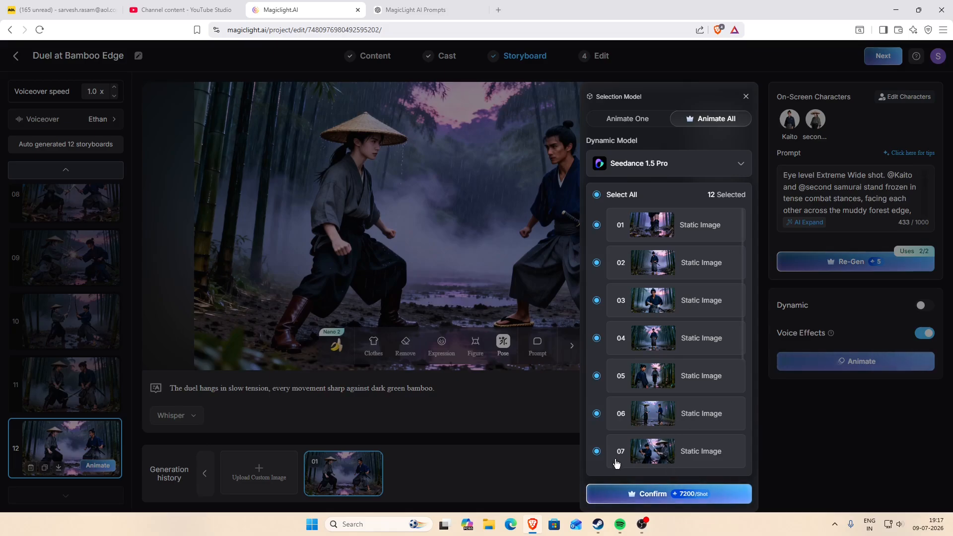
scroll(618, 447, down, 4)
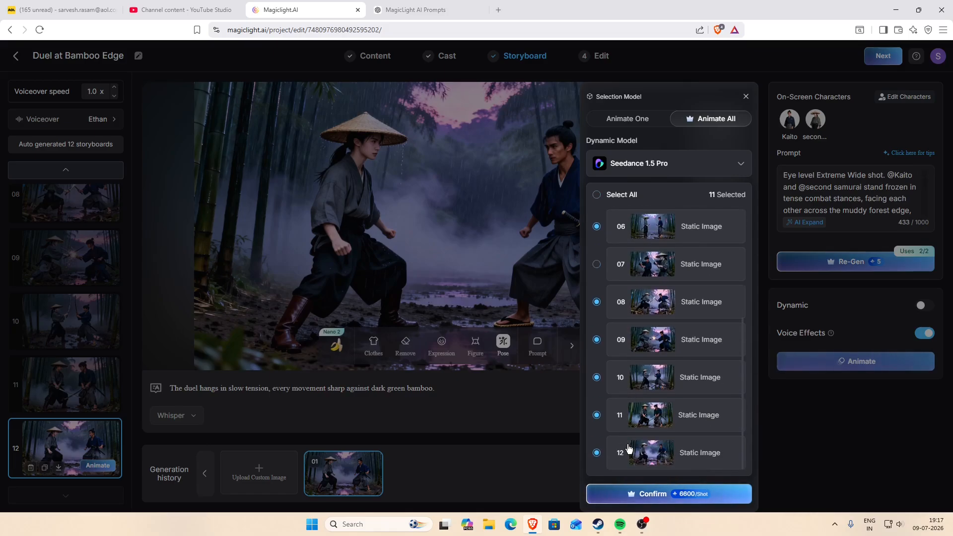
scroll(635, 340, up, 1)
click(628, 360)
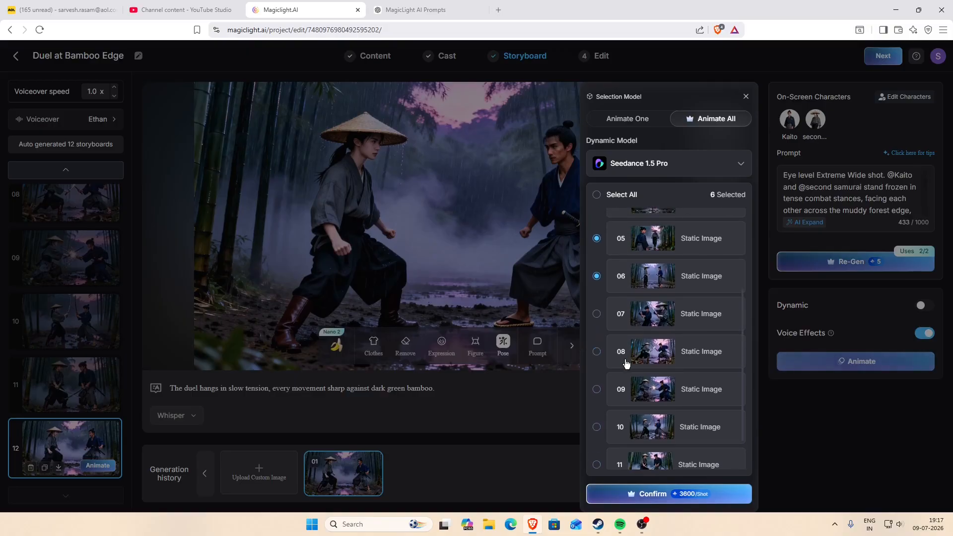
scroll(626, 363, up, 2)
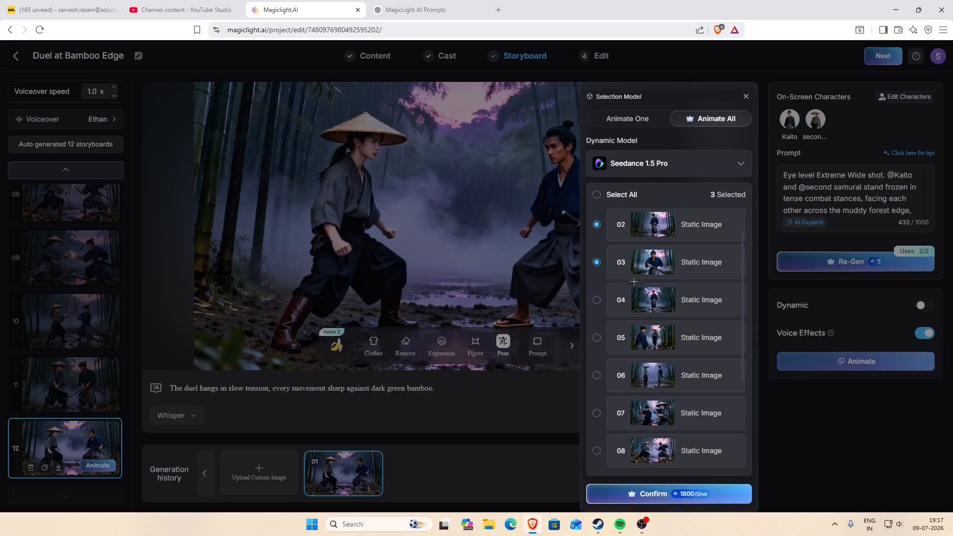
scroll(643, 244, up, 1)
click(644, 241)
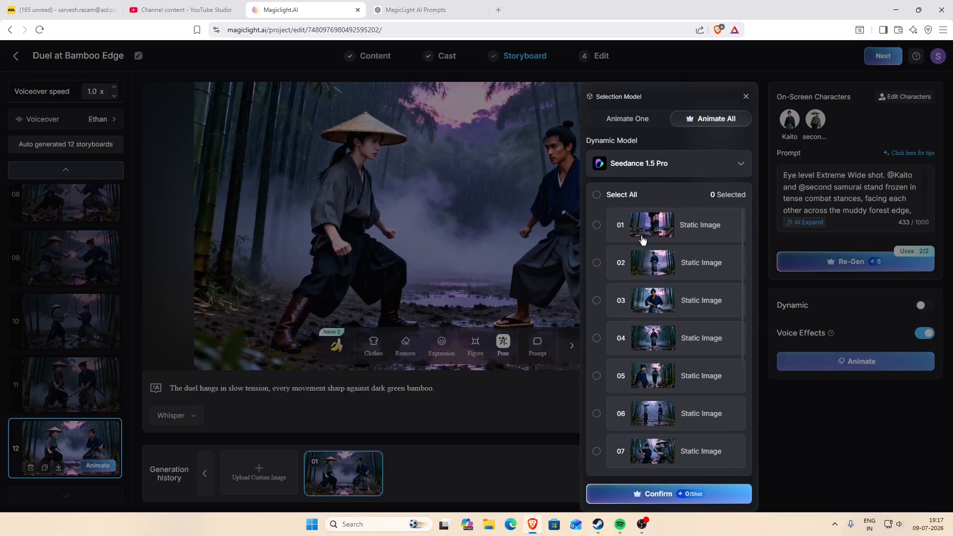
Animate only storyboard 12 with the MagicLight 1.0 model, keeping its suggested motion prompt.
click(642, 122)
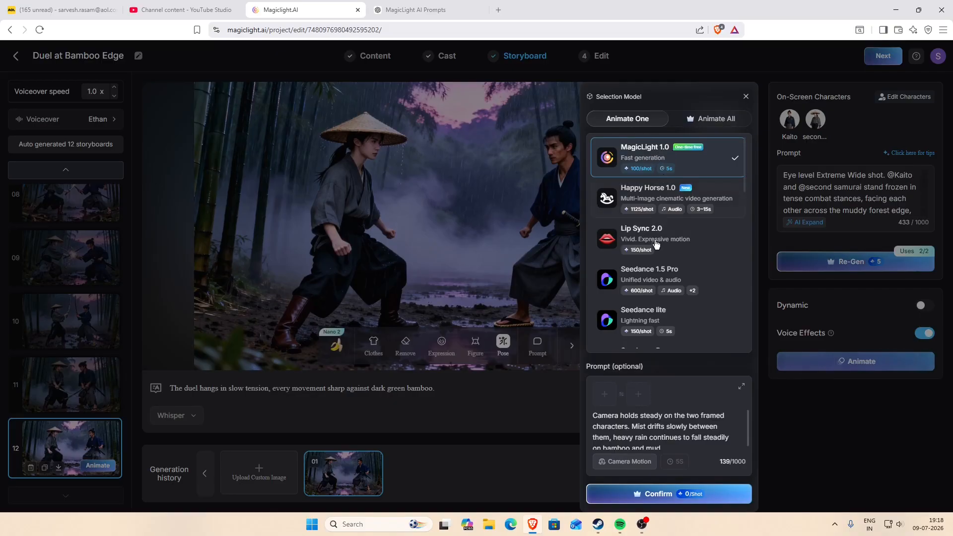
scroll(657, 244, down, 3)
click(650, 493)
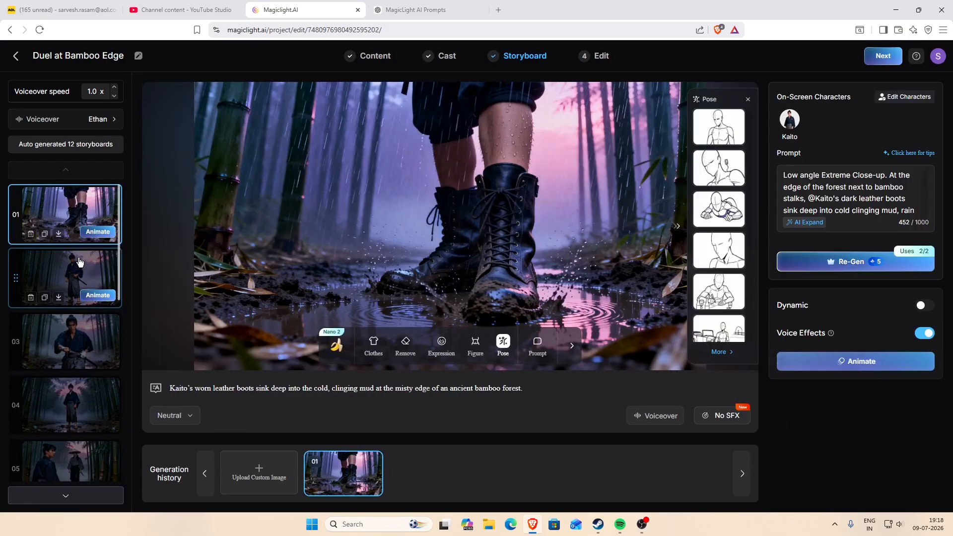
Revisit storyboards 02 to 06 and check the account's plan and remaining credits.
click(74, 298)
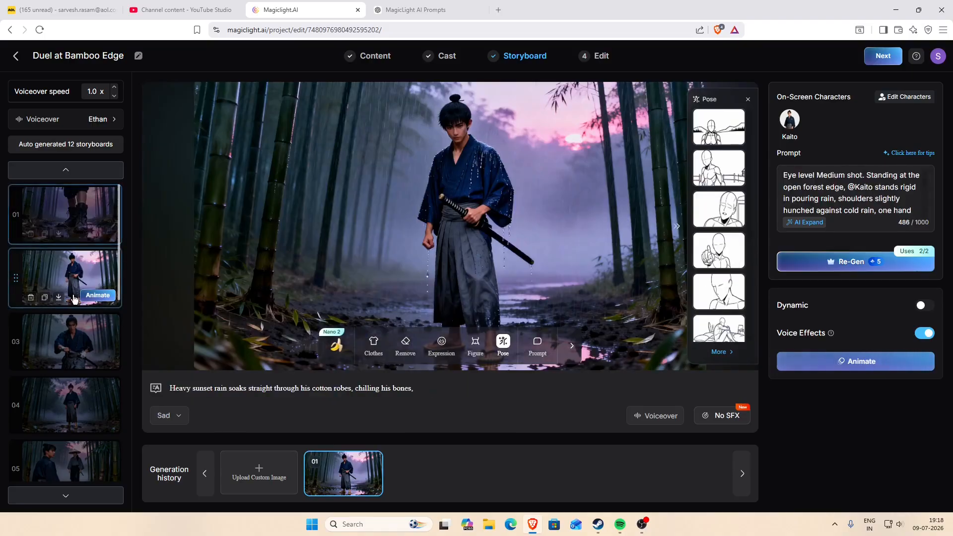
click(76, 323)
click(66, 400)
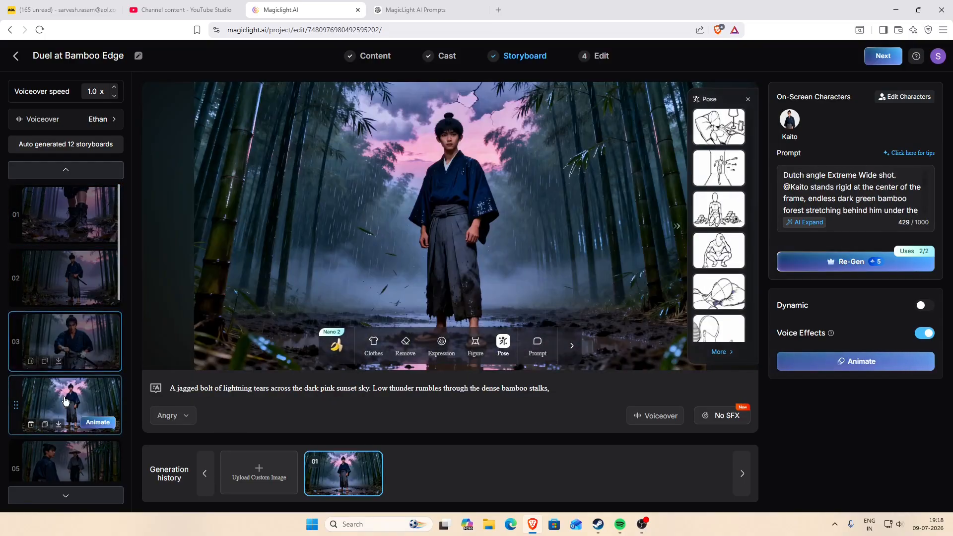
scroll(67, 400, down, 1)
click(76, 394)
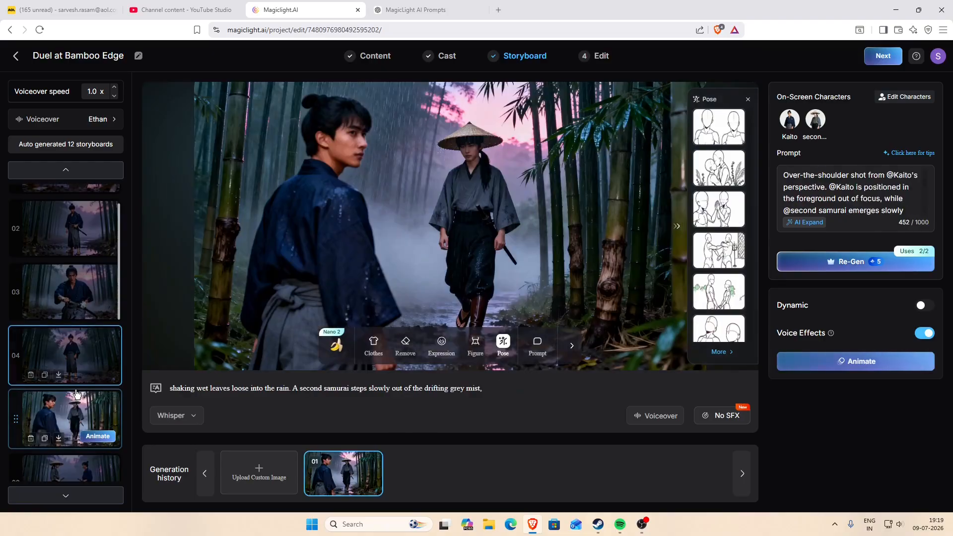
scroll(78, 393, down, 3)
click(89, 334)
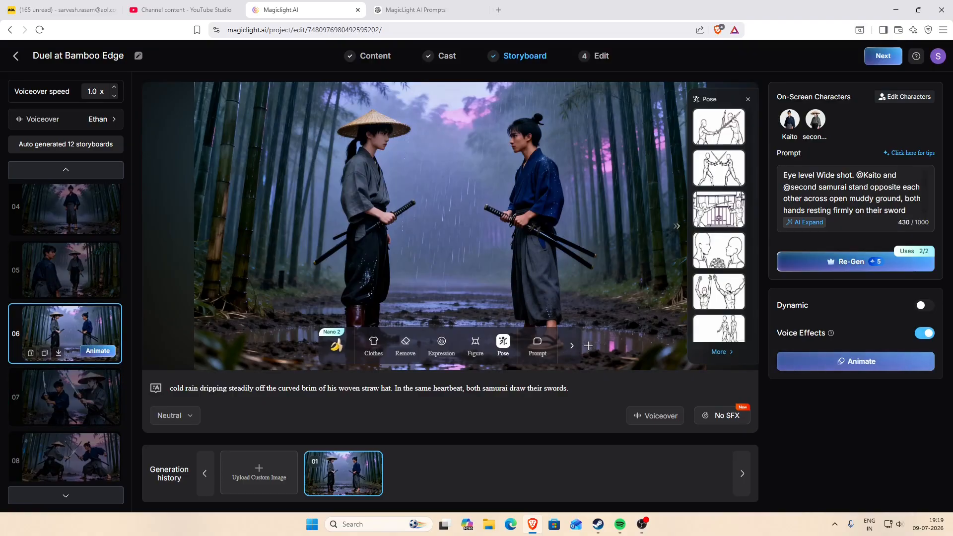
mouse_move(938, 56)
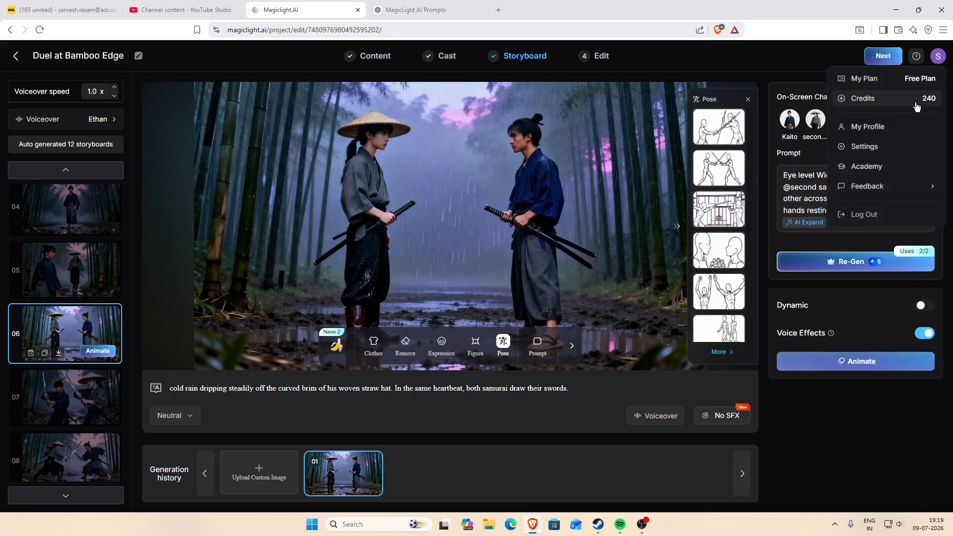
Revisit storyboards 07 to 10 to look for another shot worth animating.
click(77, 402)
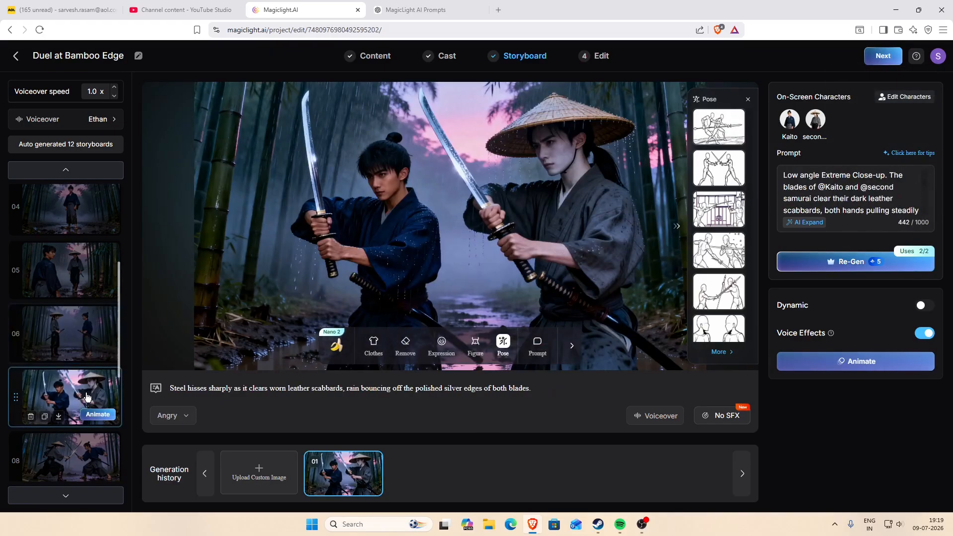
click(88, 390)
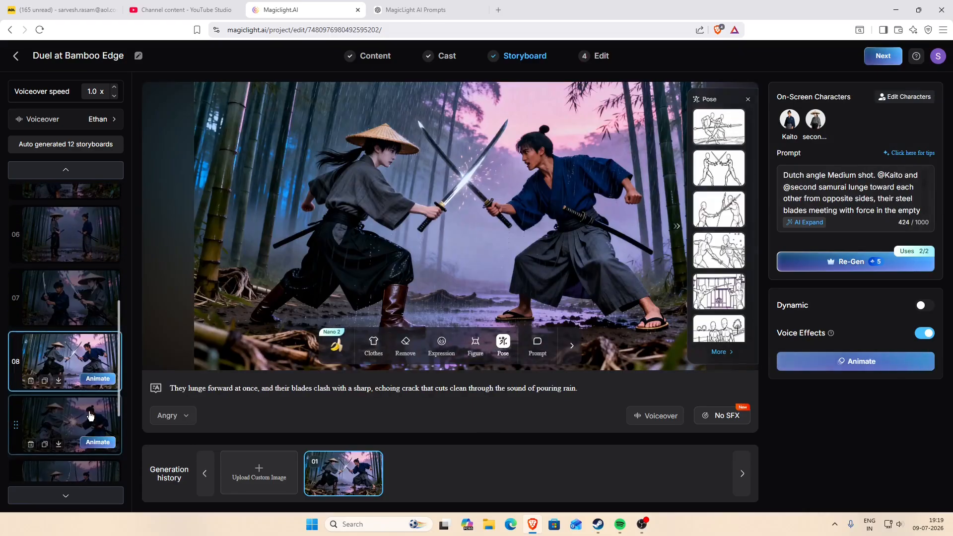
click(90, 414)
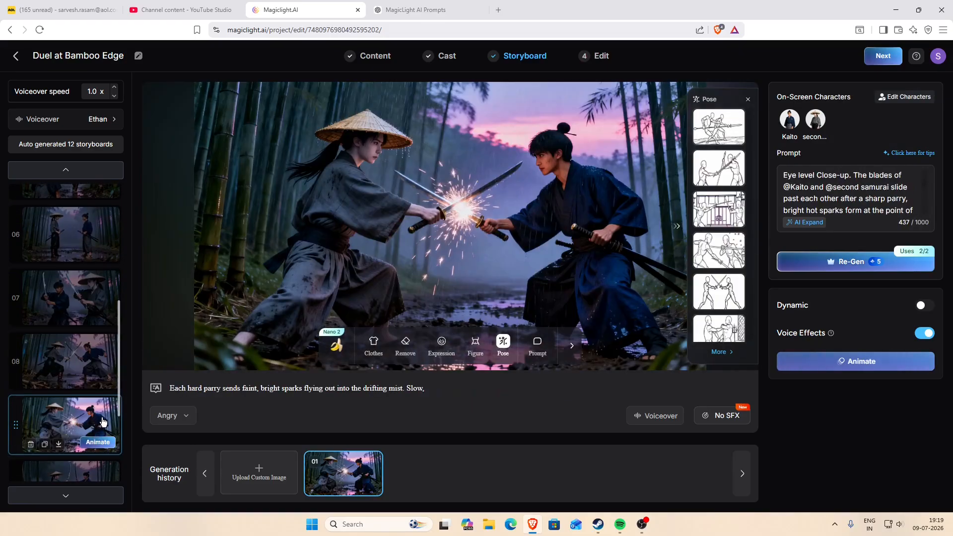
scroll(99, 423, down, 1)
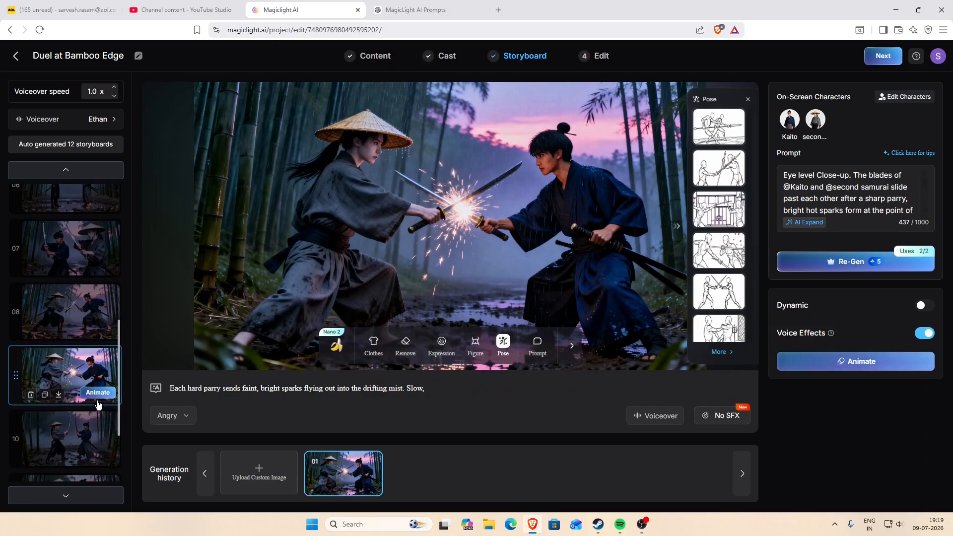
click(100, 437)
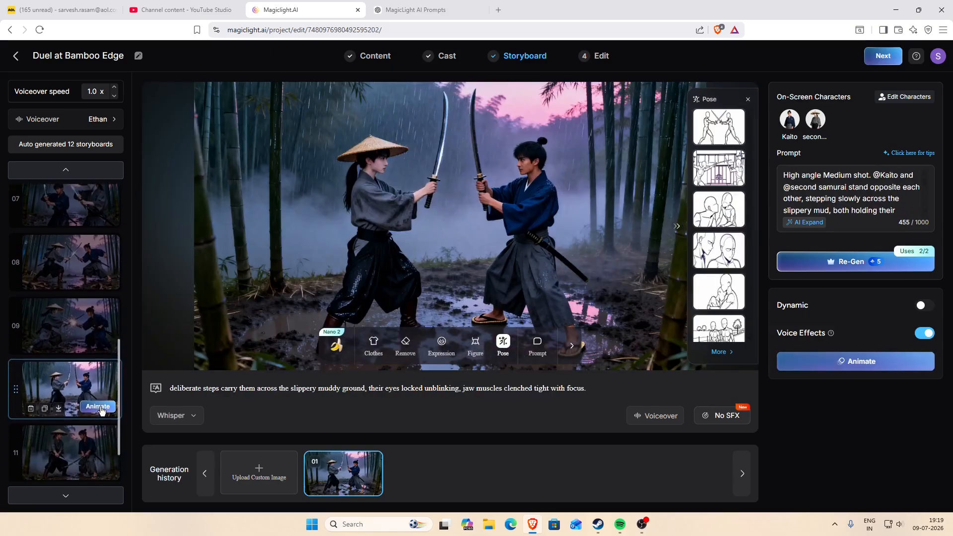
scroll(101, 411, down, 2)
Check the MagicLight 1.0 animation option for storyboard 11 and the shot list for animating all storyboards.
click(90, 440)
click(107, 399)
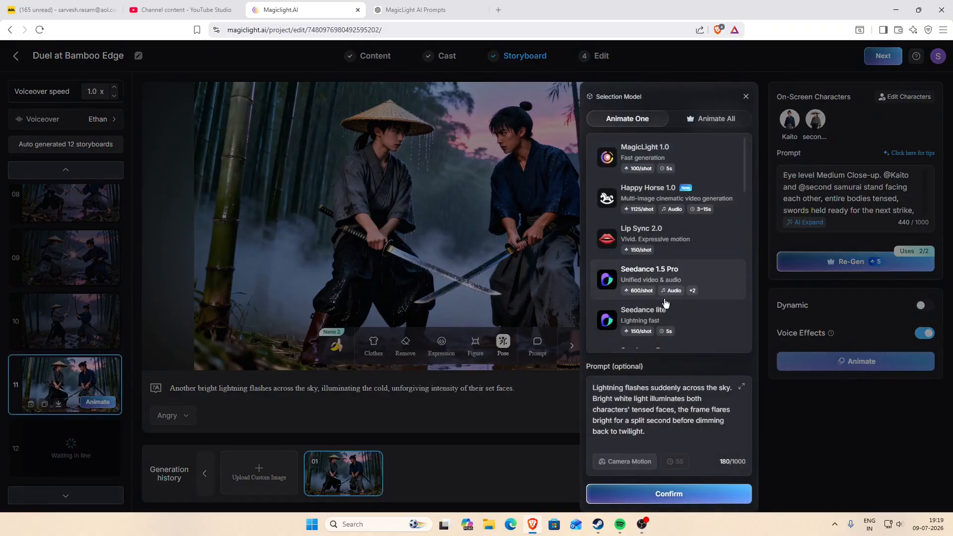
click(677, 154)
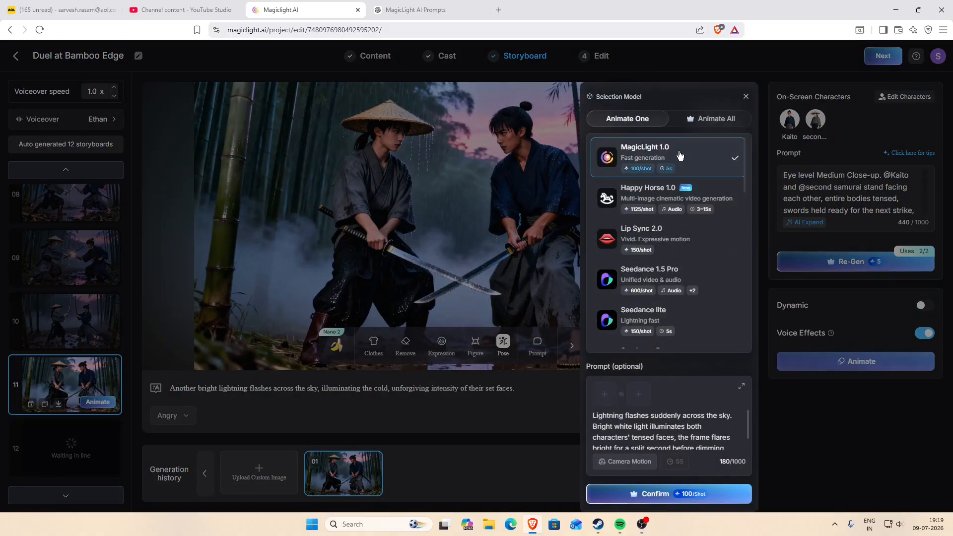
click(710, 120)
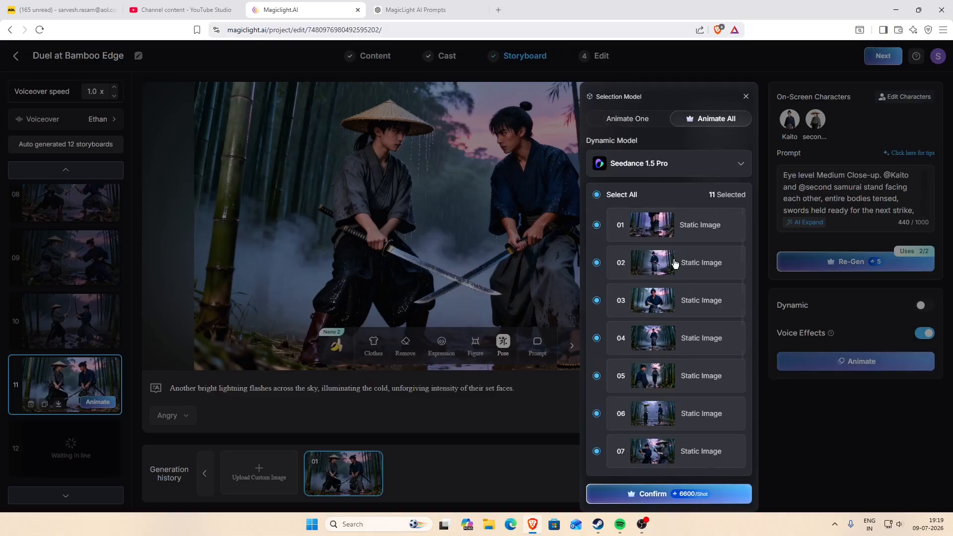
scroll(675, 264, down, 2)
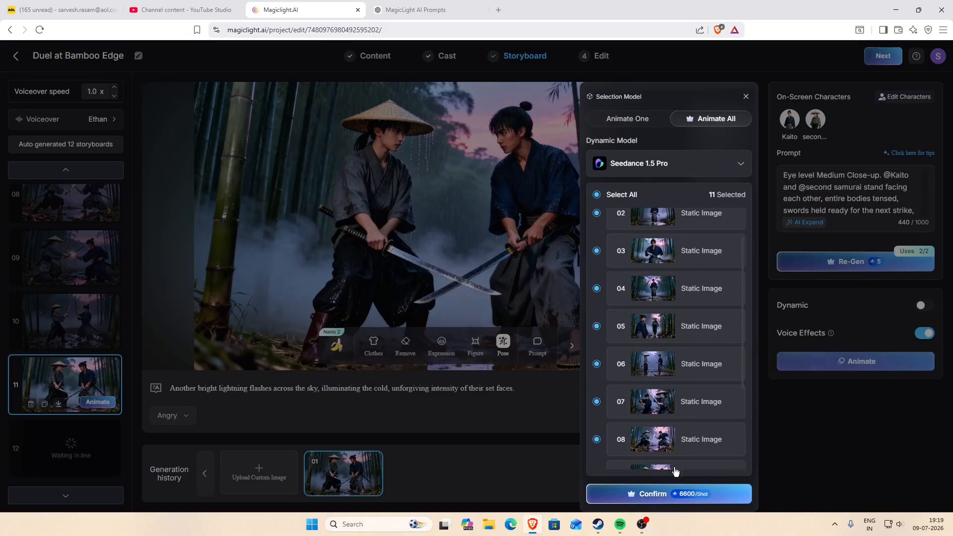
scroll(686, 430, down, 3)
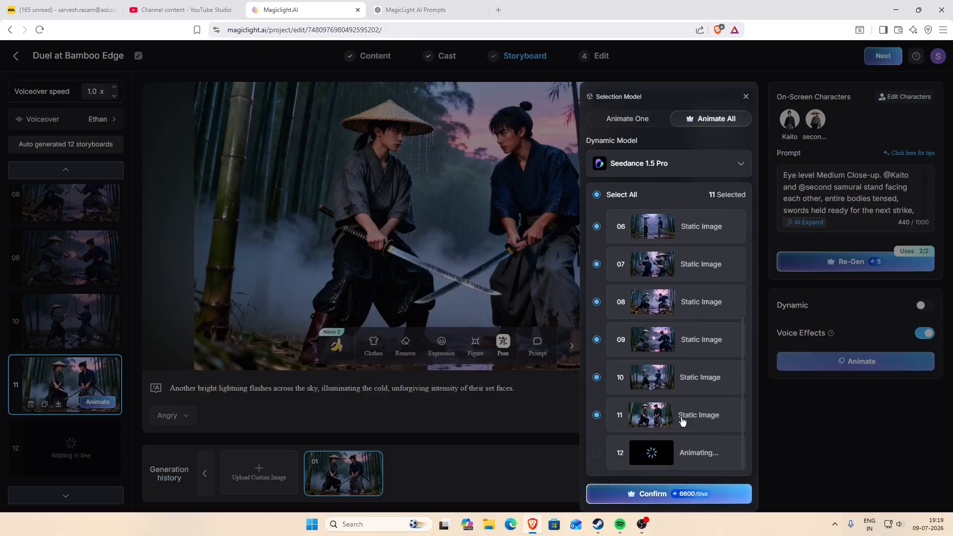
click(701, 165)
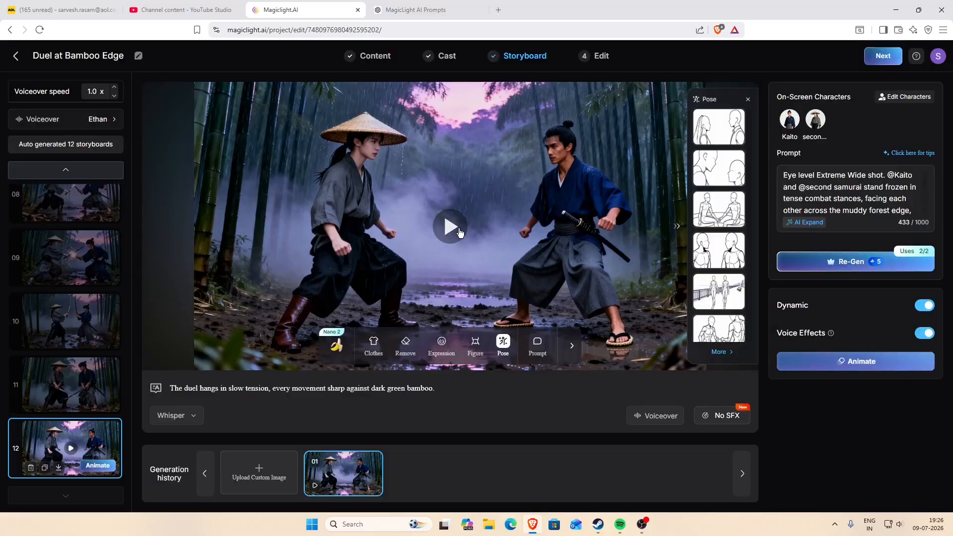
Play the animated clip of storyboard 12 and replay it to judge the motion.
click(459, 232)
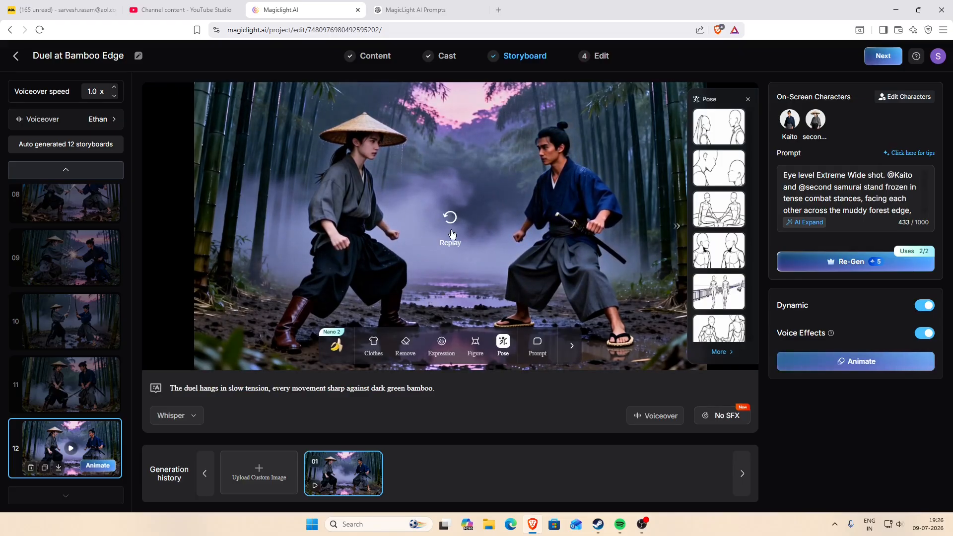
click(451, 229)
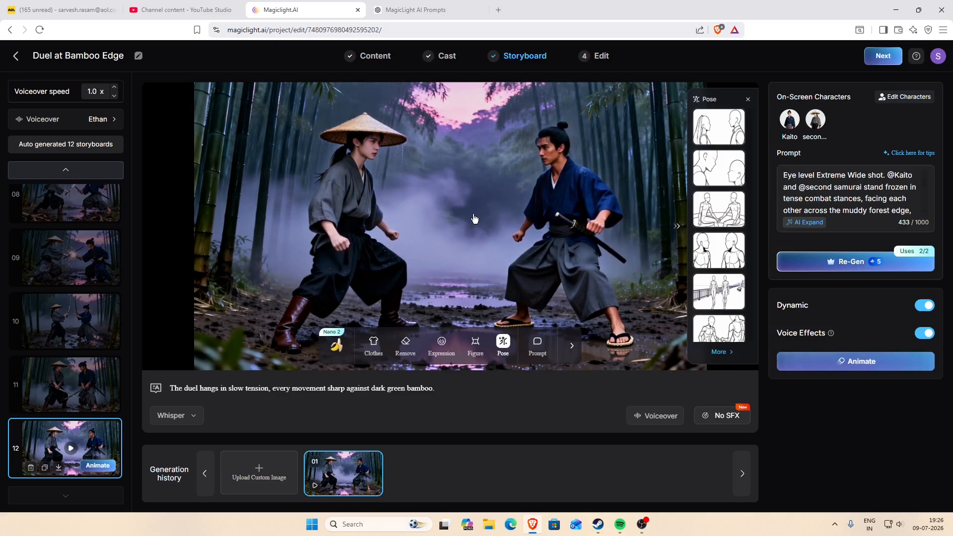
click(452, 218)
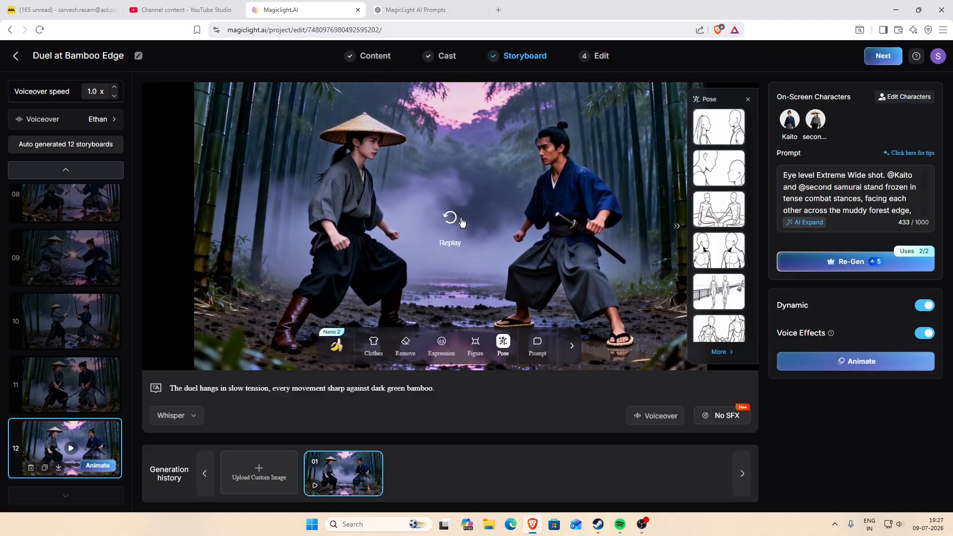
click(461, 221)
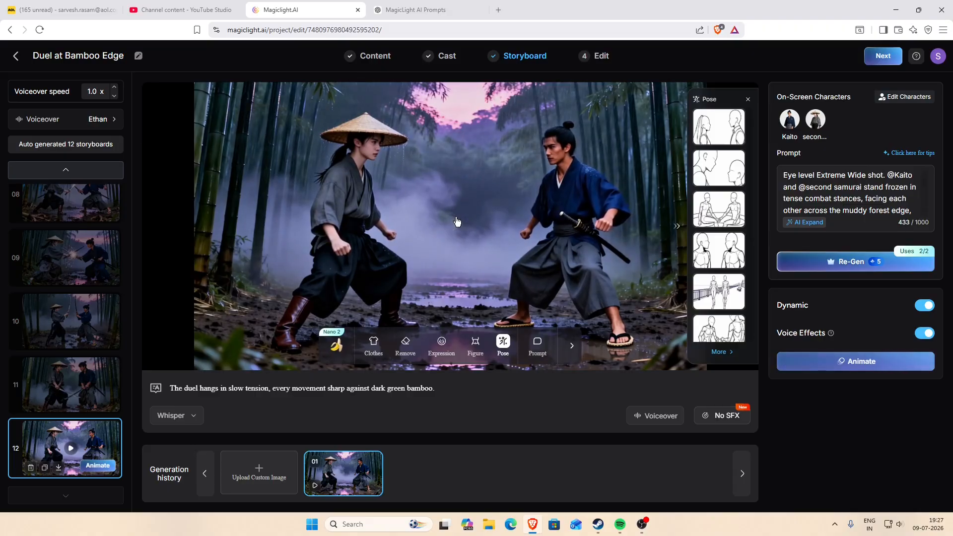
Continue without animating the remaining storyboards and generate the video with no subtitles, 16:9 ratio and Standard (720p) resolution.
click(883, 56)
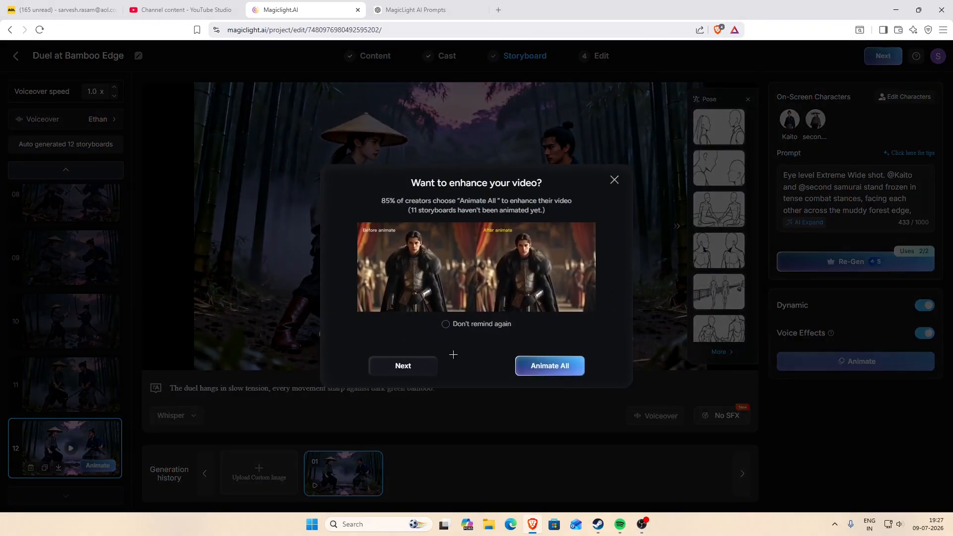
click(426, 368)
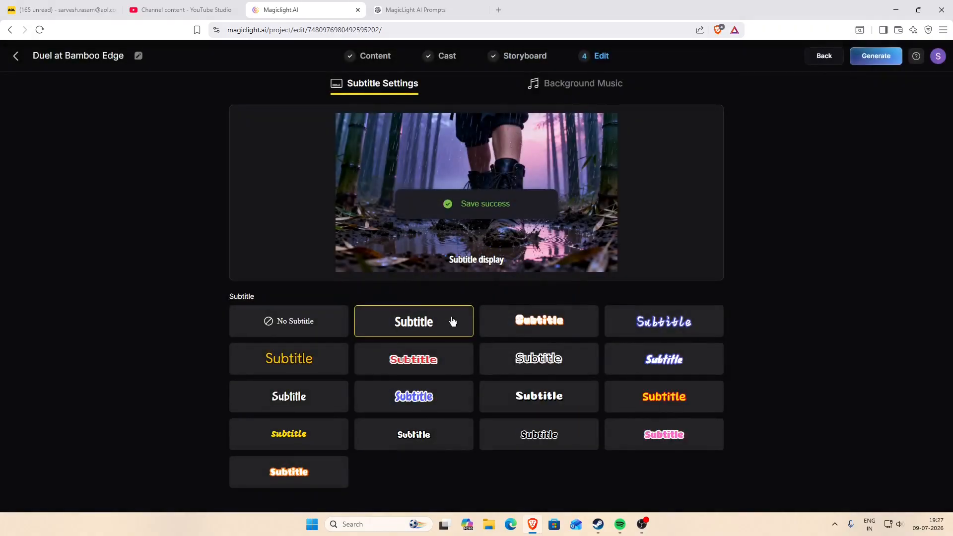
click(324, 329)
click(859, 59)
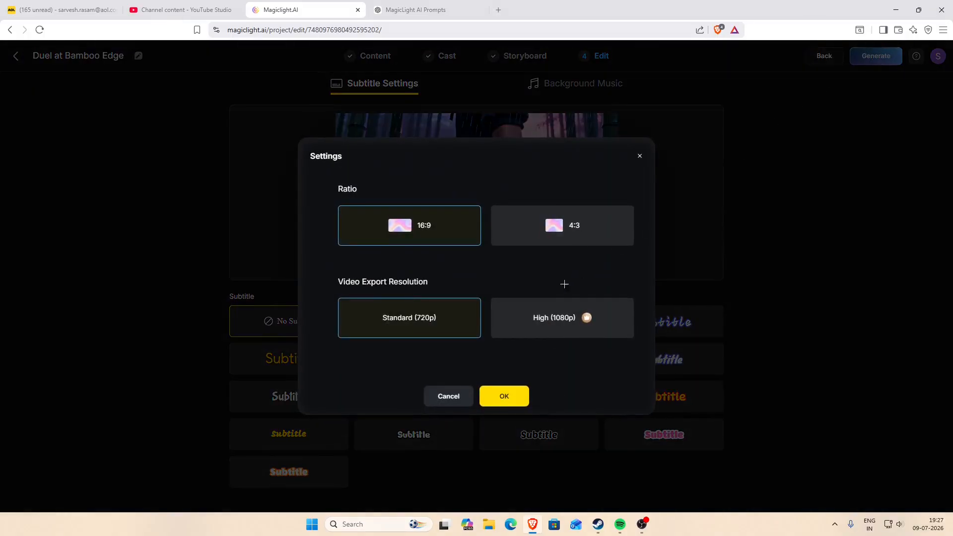
click(503, 396)
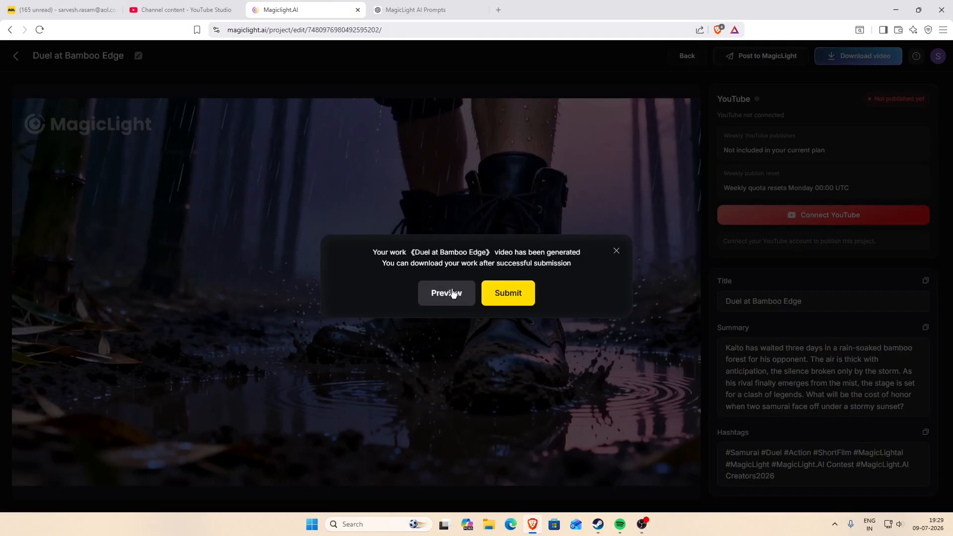
Preview the generated Duel at Bamboo Edge video through to its end and download it.
click(449, 294)
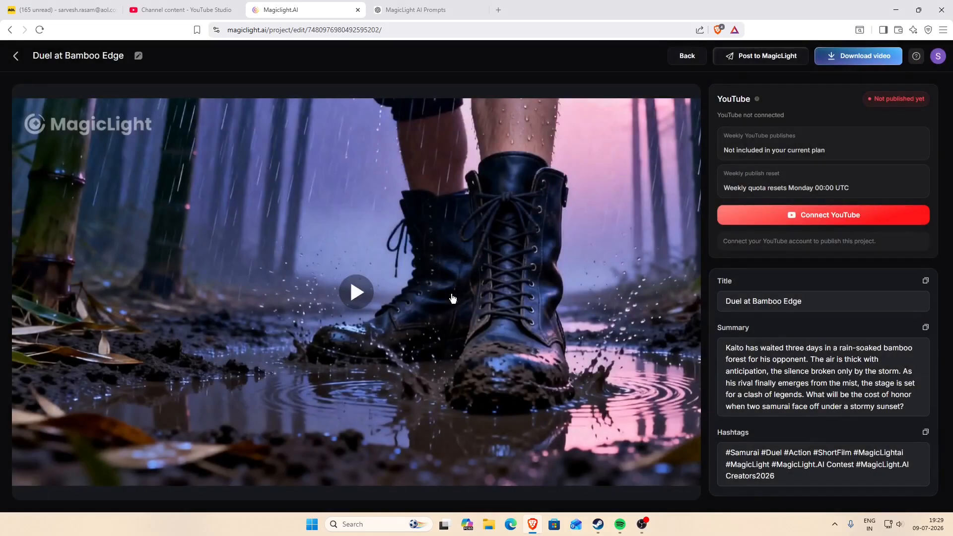
click(378, 301)
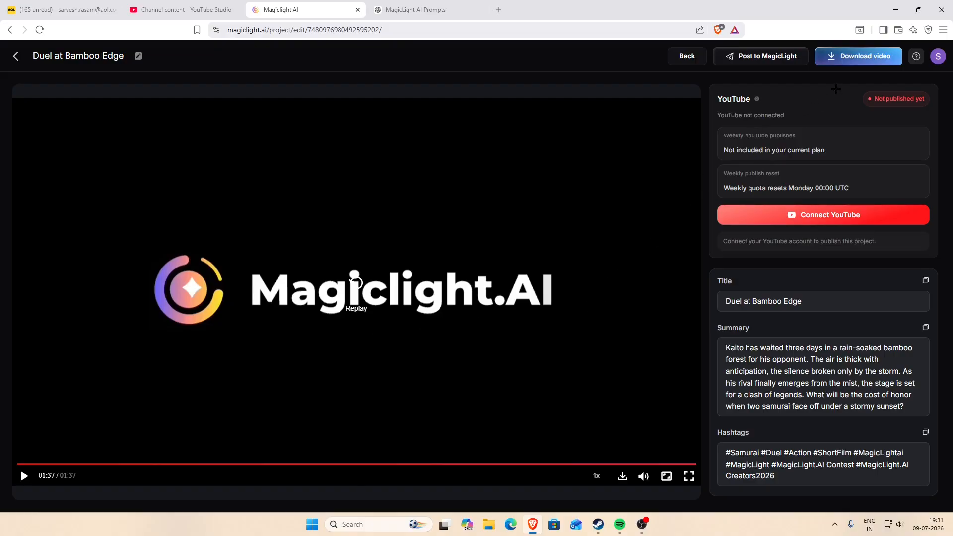
click(857, 63)
Return to the MagicLight home dashboard and look through the featured video templates.
click(16, 56)
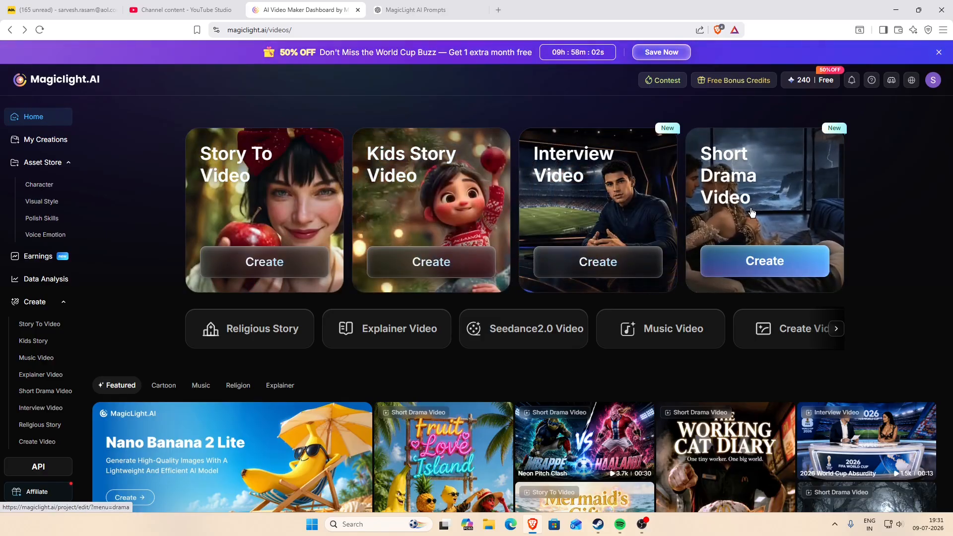
scroll(542, 343, down, 2)
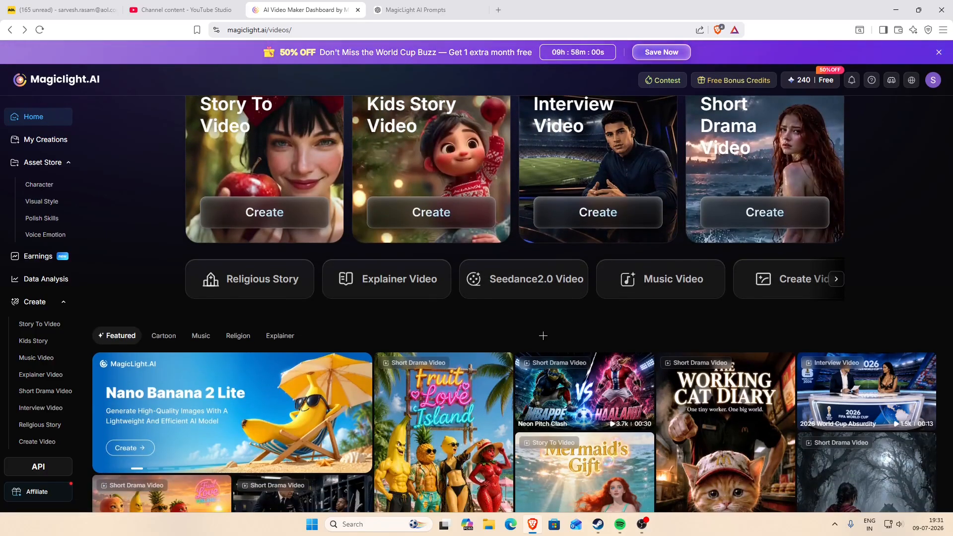
scroll(534, 321, down, 3)
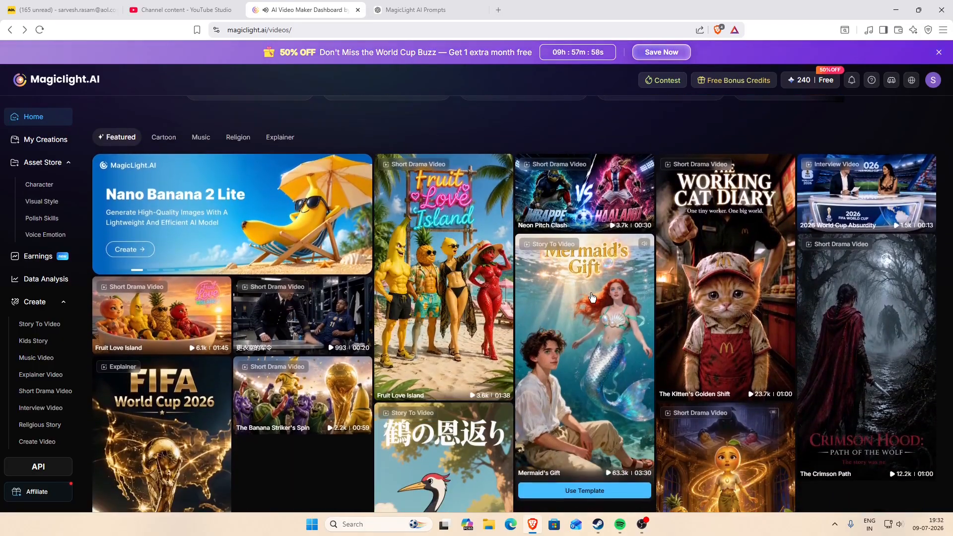
scroll(678, 290, down, 1)
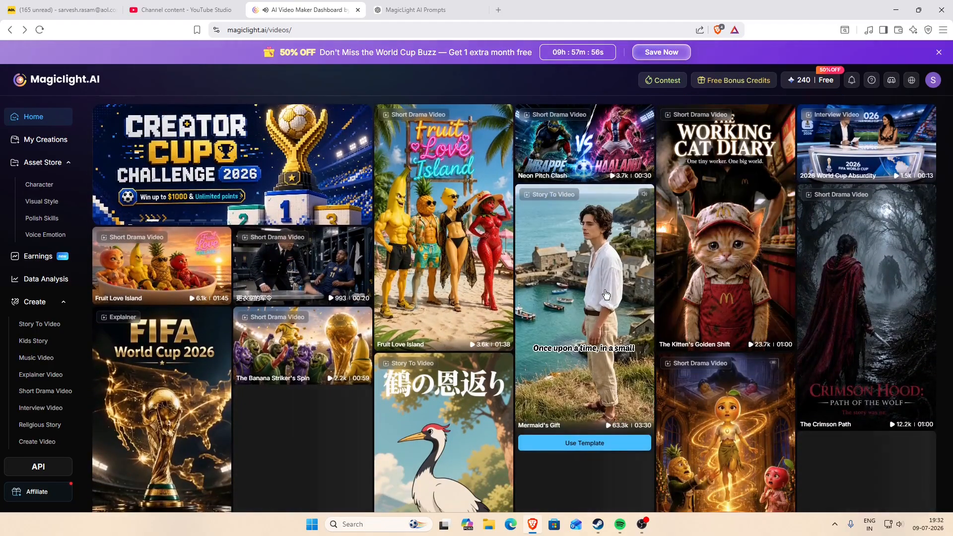
mouse_move(543, 312)
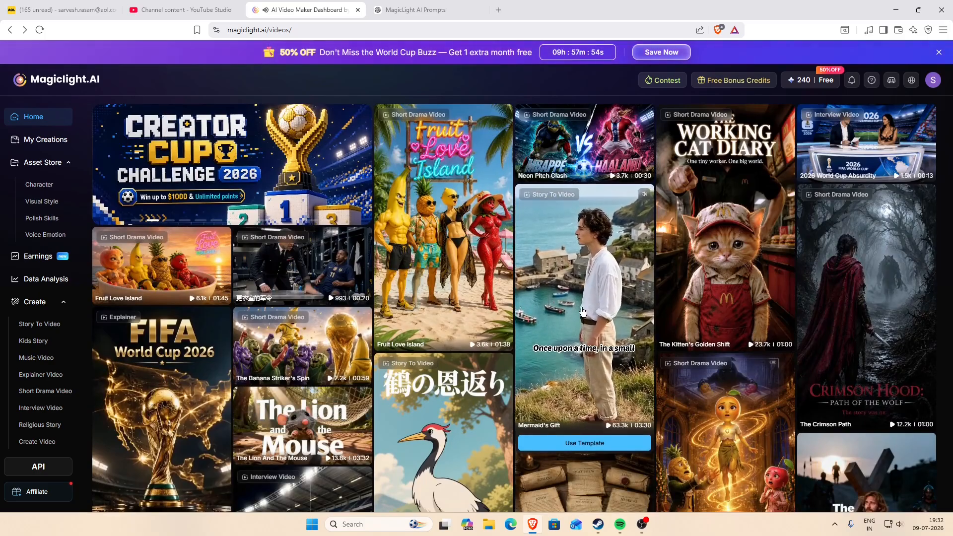
scroll(491, 312, down, 3)
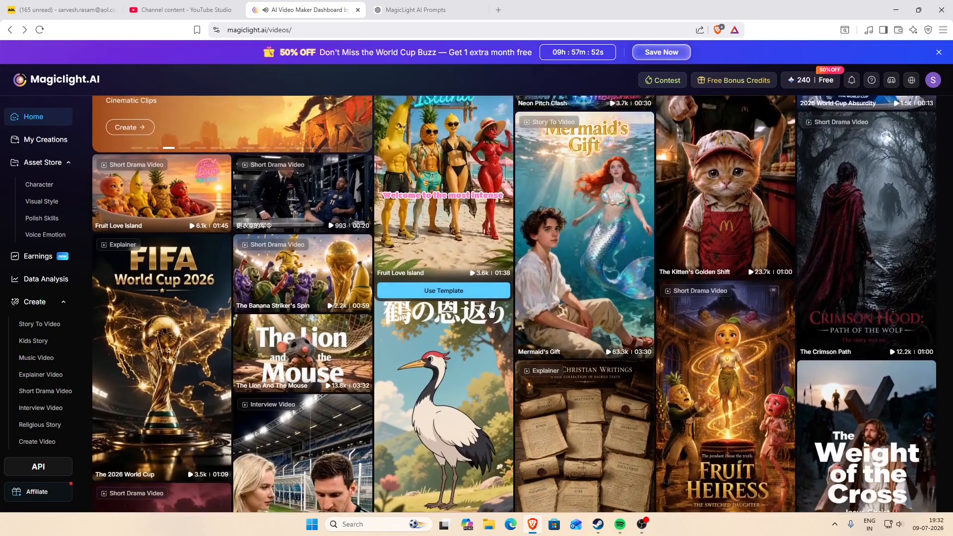
scroll(491, 312, down, 5)
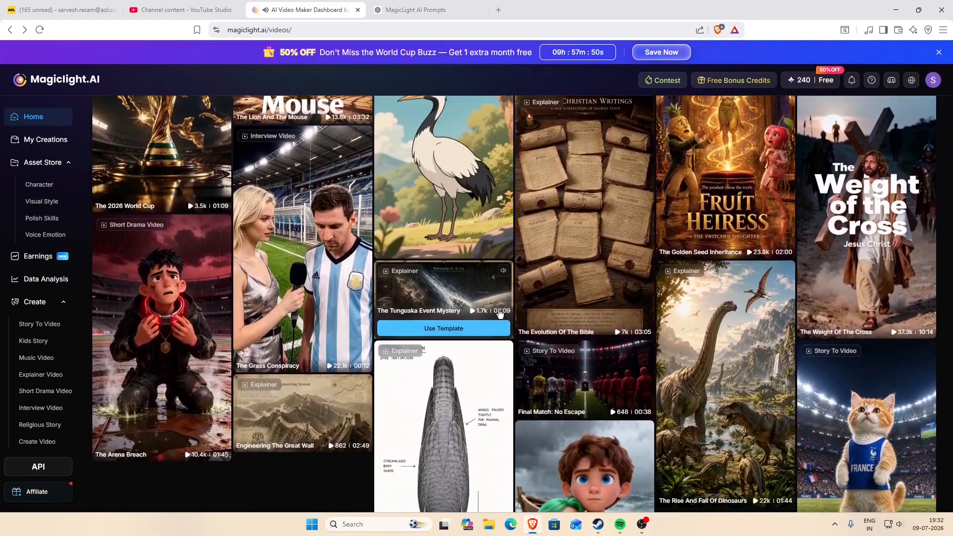
scroll(503, 315, down, 7)
scroll(505, 316, up, 12)
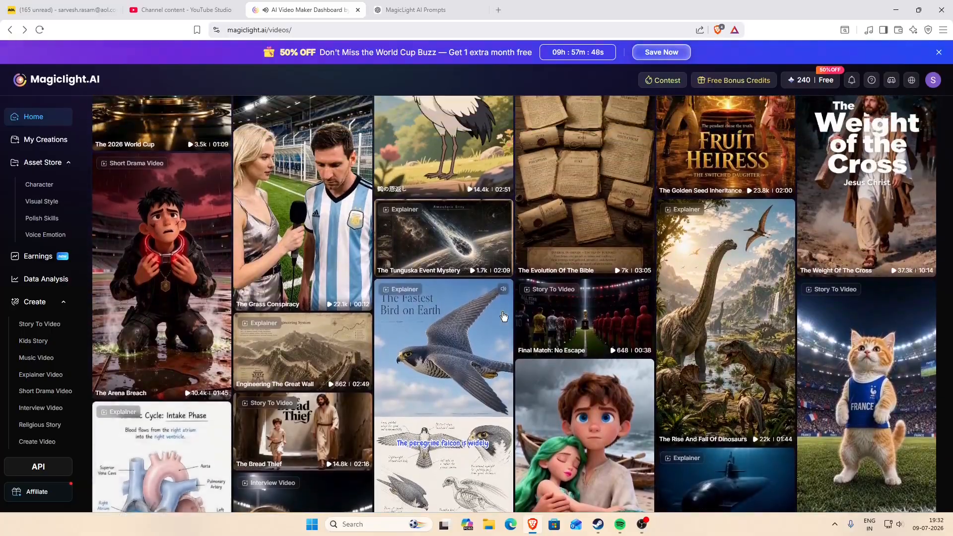
scroll(507, 316, up, 9)
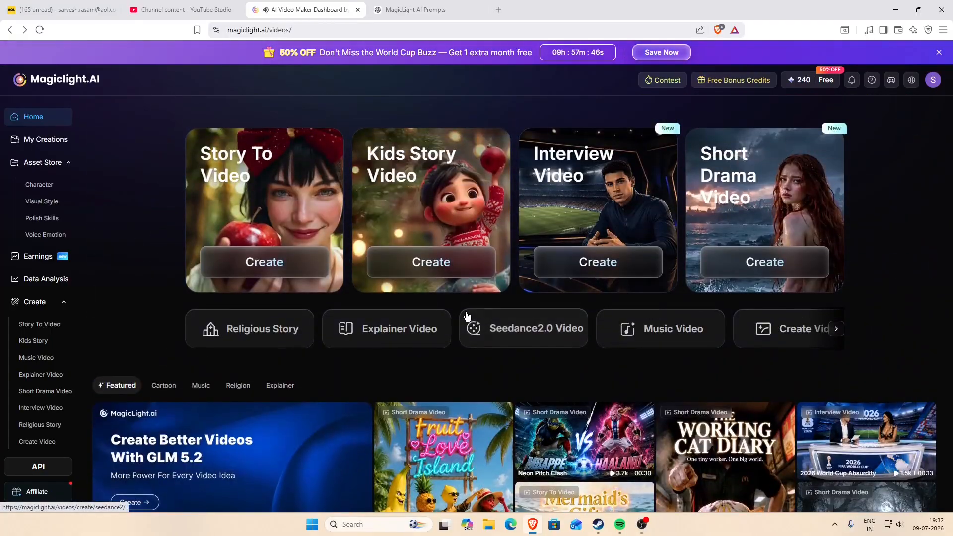